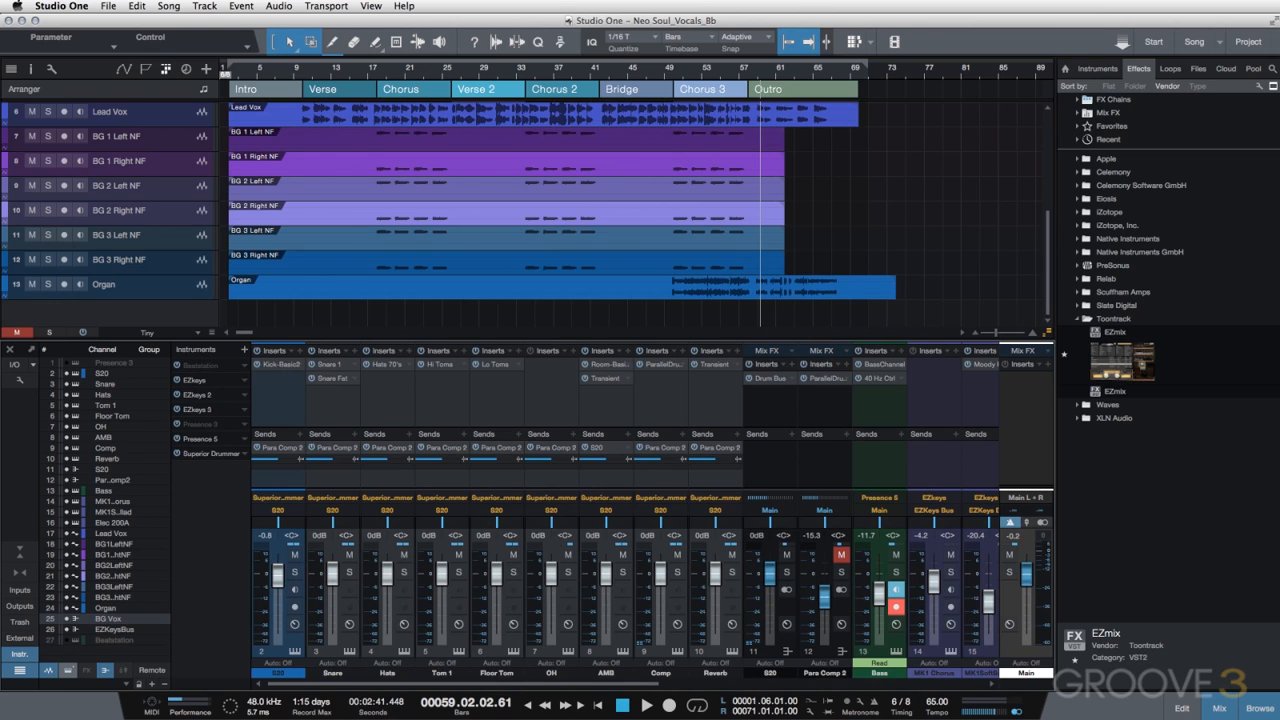
Open the Kick-Basic2 EZmix insert on the first drum channel to inspect its preset, and close it again
left_click(282, 366)
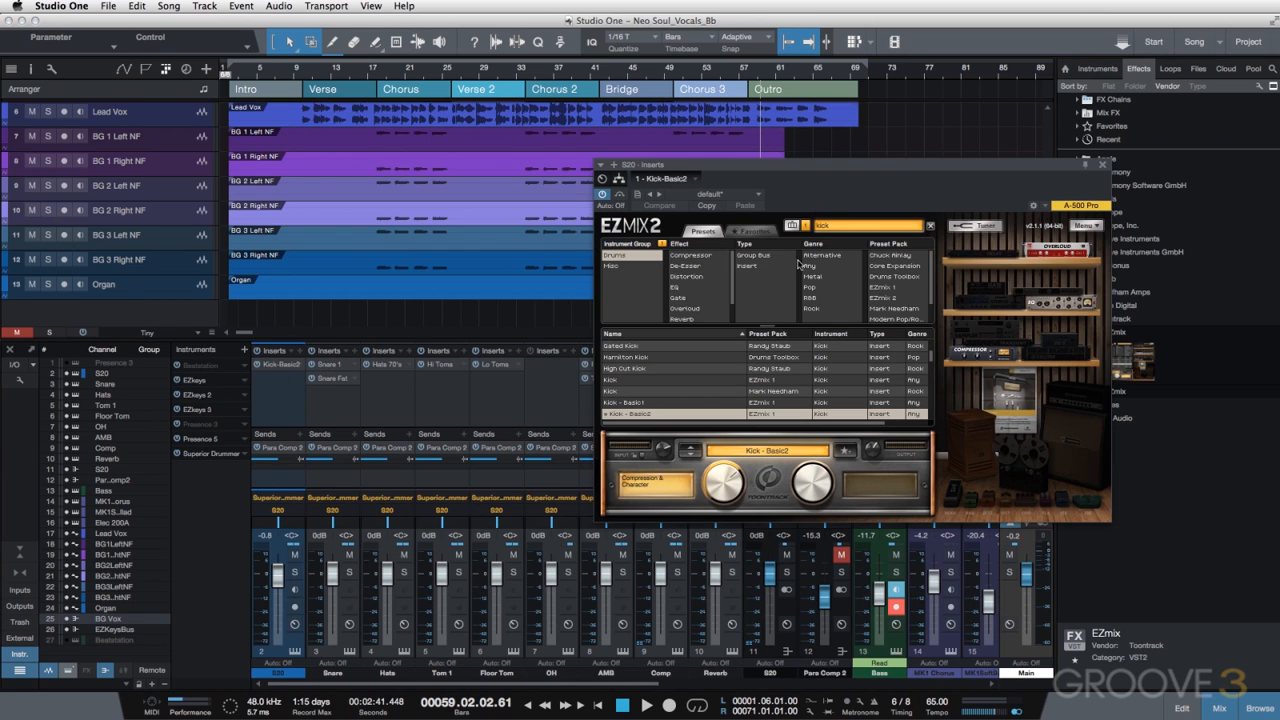
left_click_drag(815, 166, 753, 150)
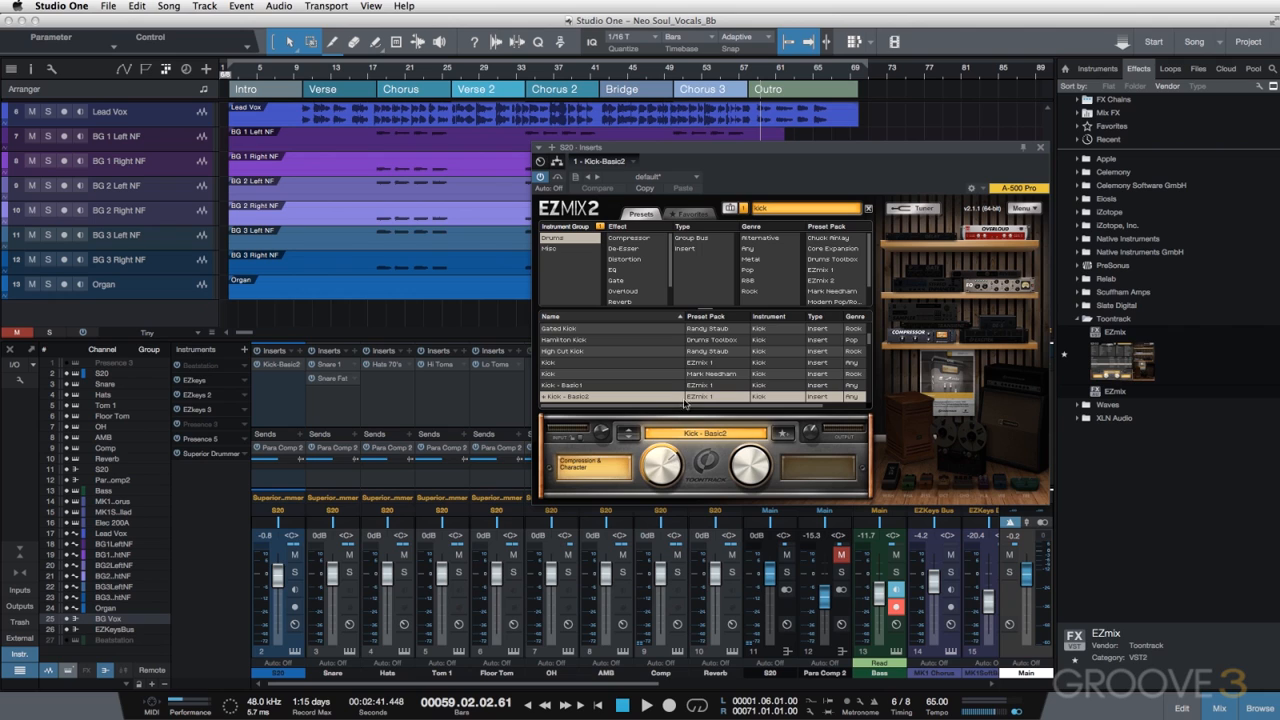
left_click(1040, 147)
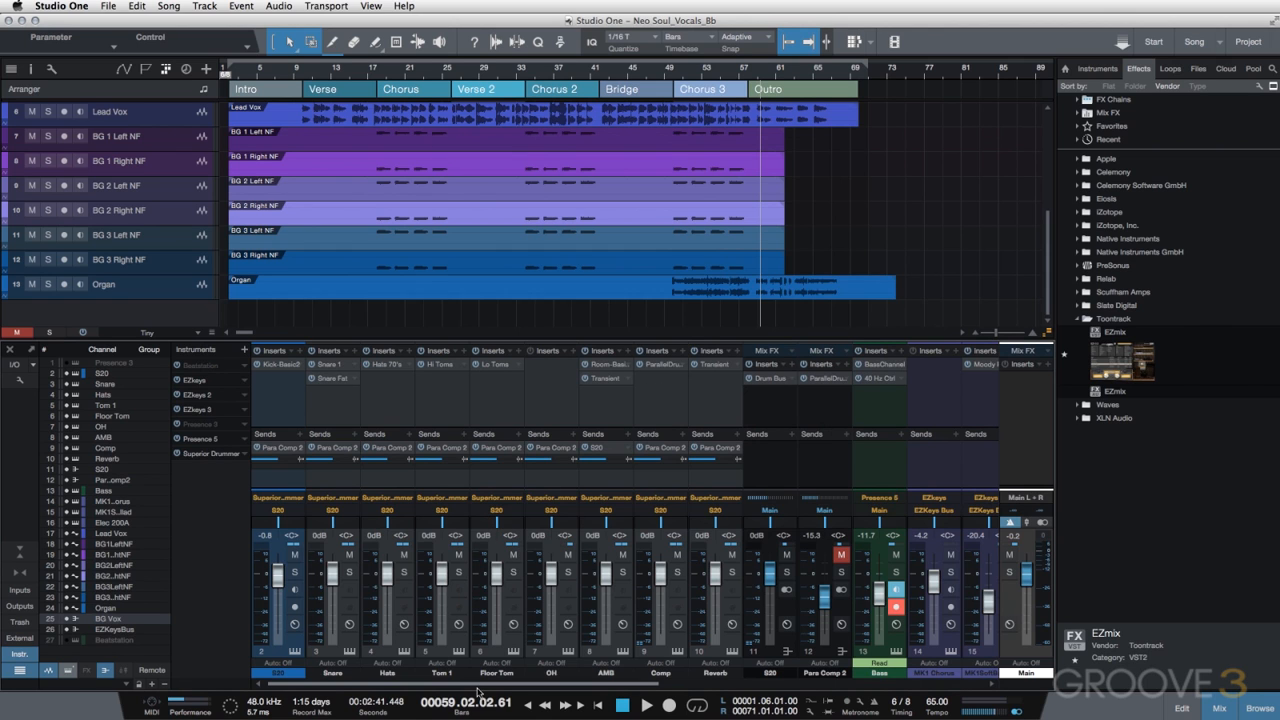
Select the Lead Vox channel in the mixer, with the lead and background vocal channels in view
left_click_drag(480, 688, 790, 687)
left_click(537, 672)
scroll(922, 293, "up", 2)
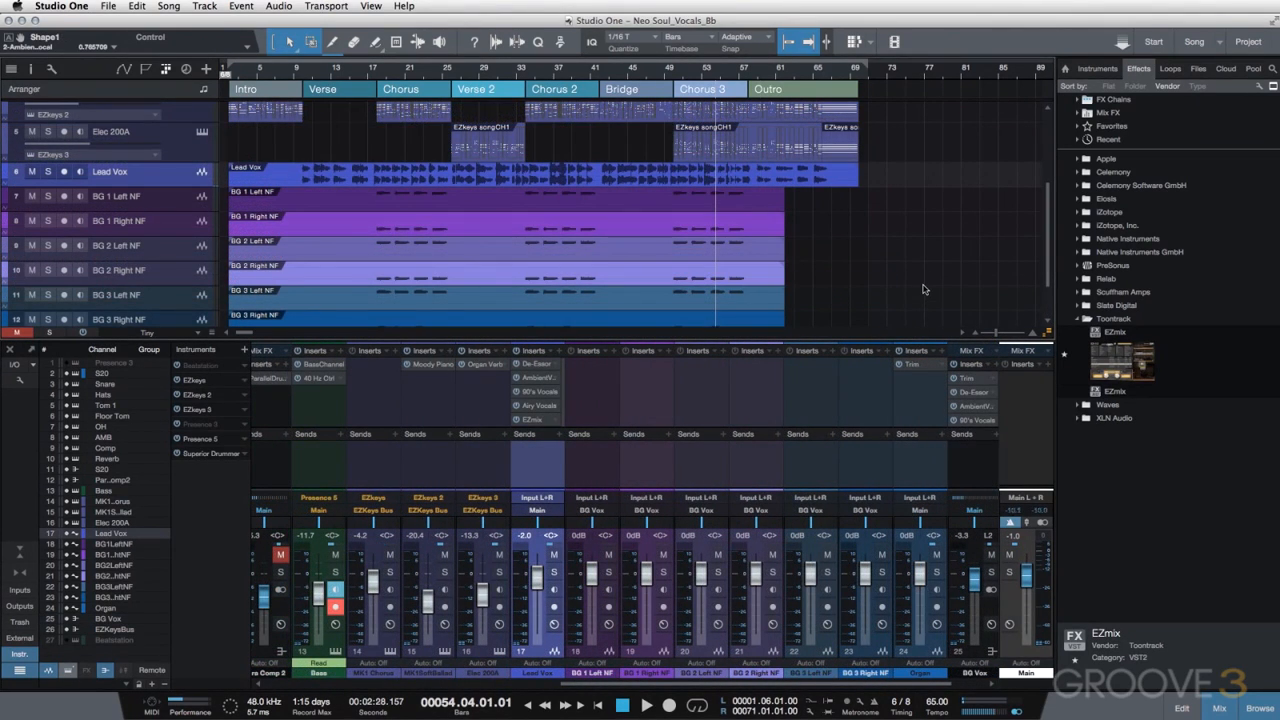
scroll(910, 272, "down", 2)
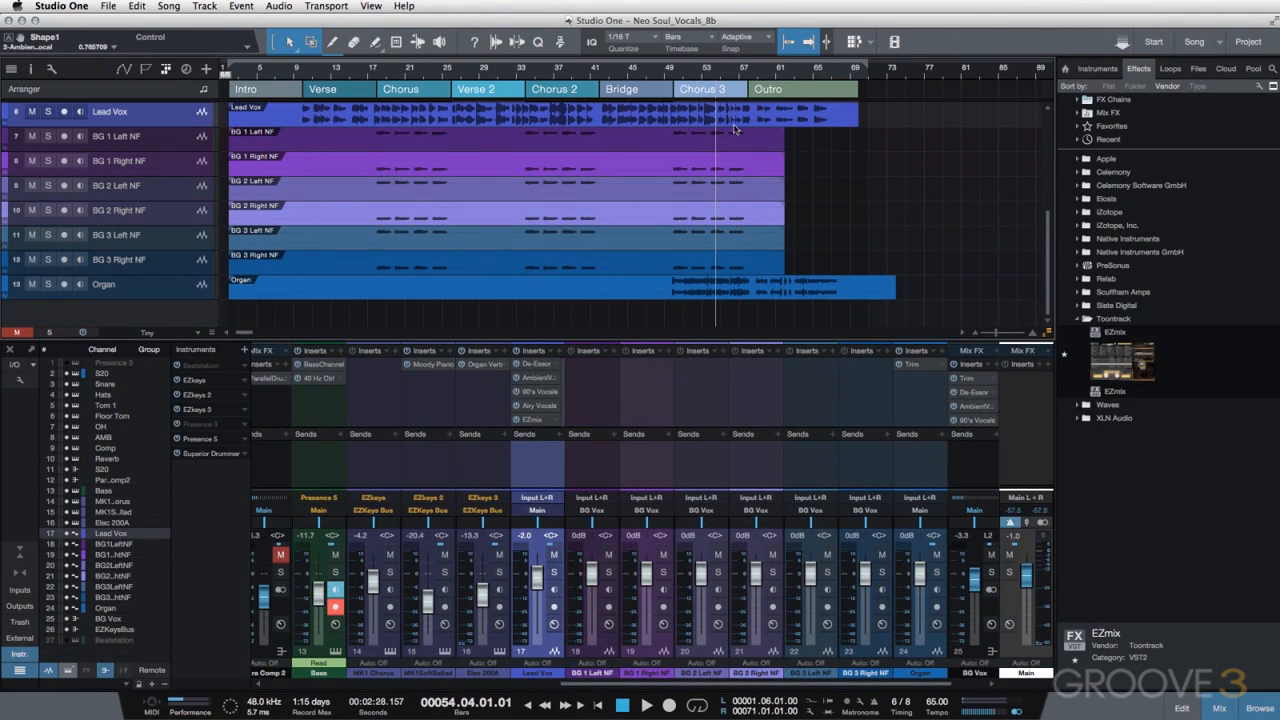
Examine the background vocal and organ phrases from Chorus 3 and across the whole arrangement
left_click_drag(740, 75, 737, 238)
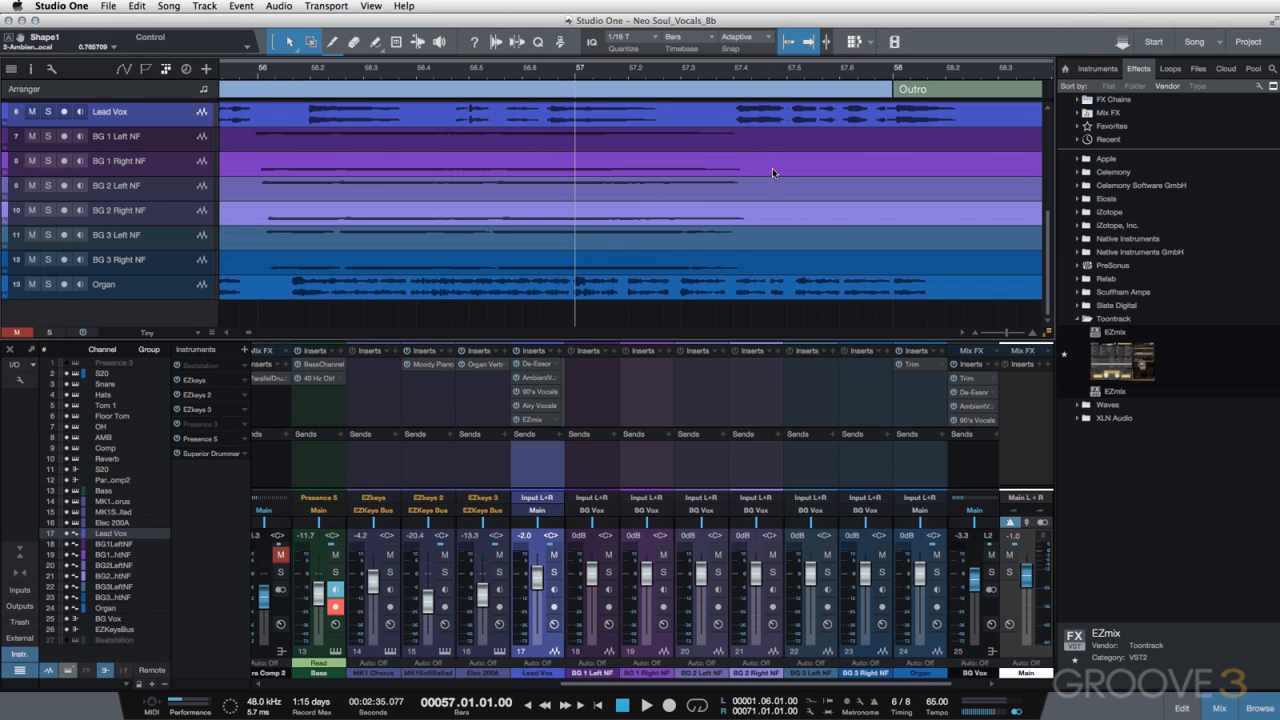
left_click_drag(727, 72, 728, 57)
scroll(463, 123, "left", 5)
scroll(463, 123, "left", 5)
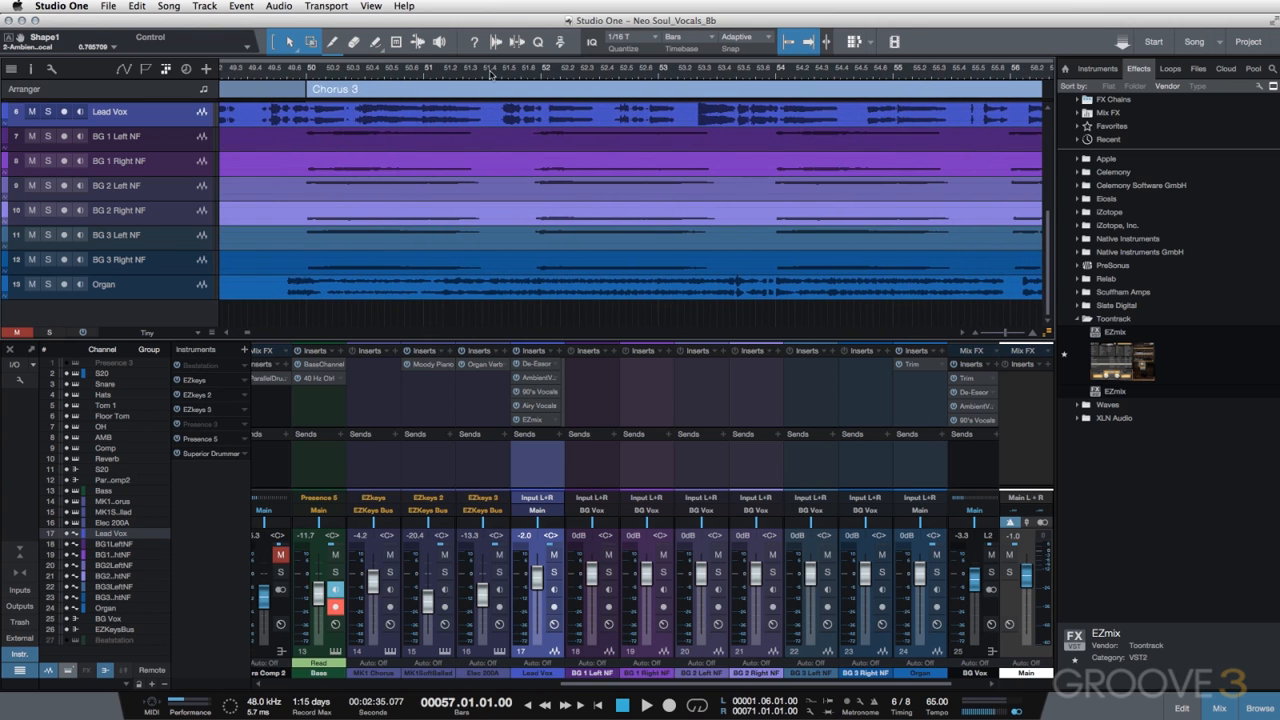
left_click_drag(480, 84, 490, 44)
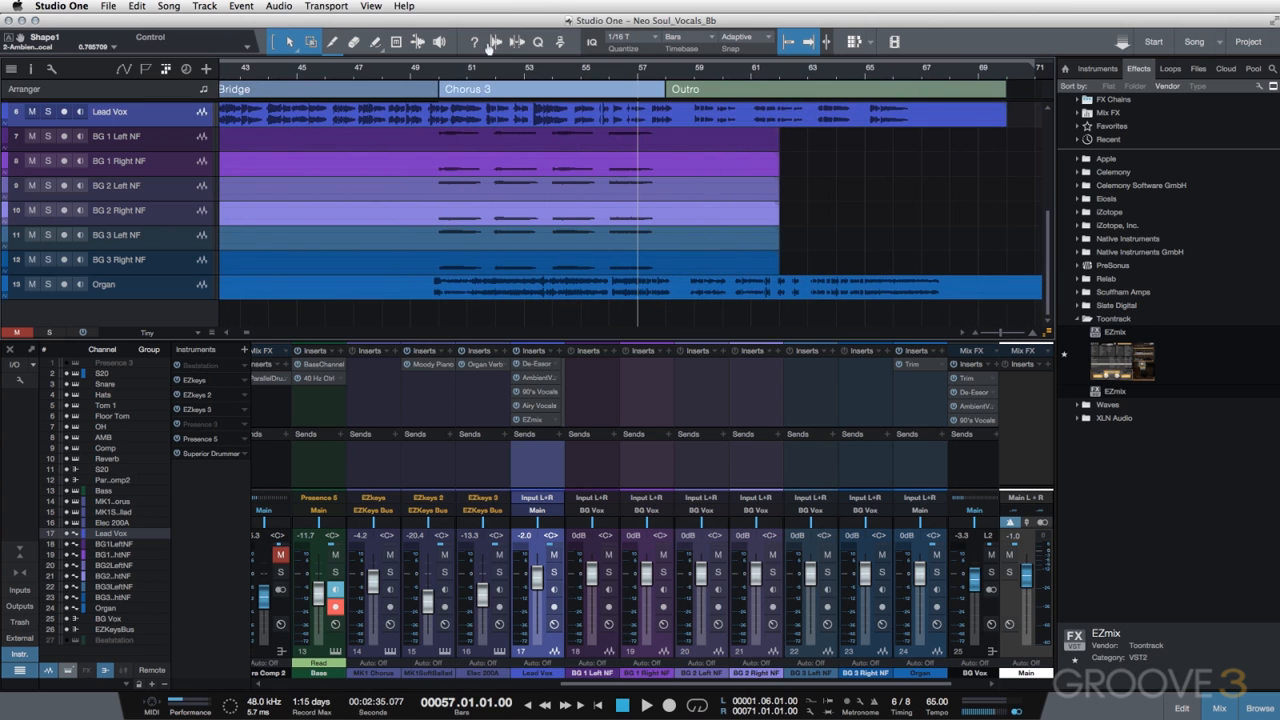
scroll(480, 135, "left", 15)
scroll(480, 135, "left", 5)
left_click_drag(406, 76, 406, 63)
scroll(458, 93, "left", 4)
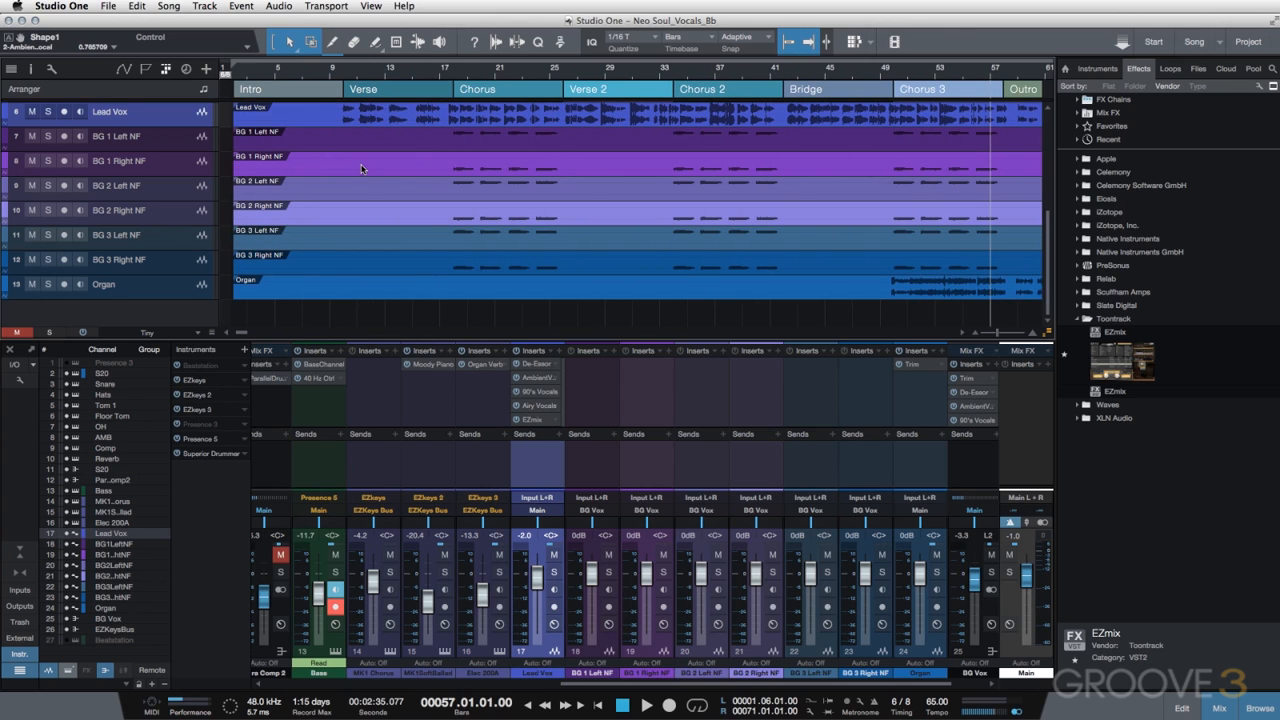
left_click_drag(455, 79, 455, 68)
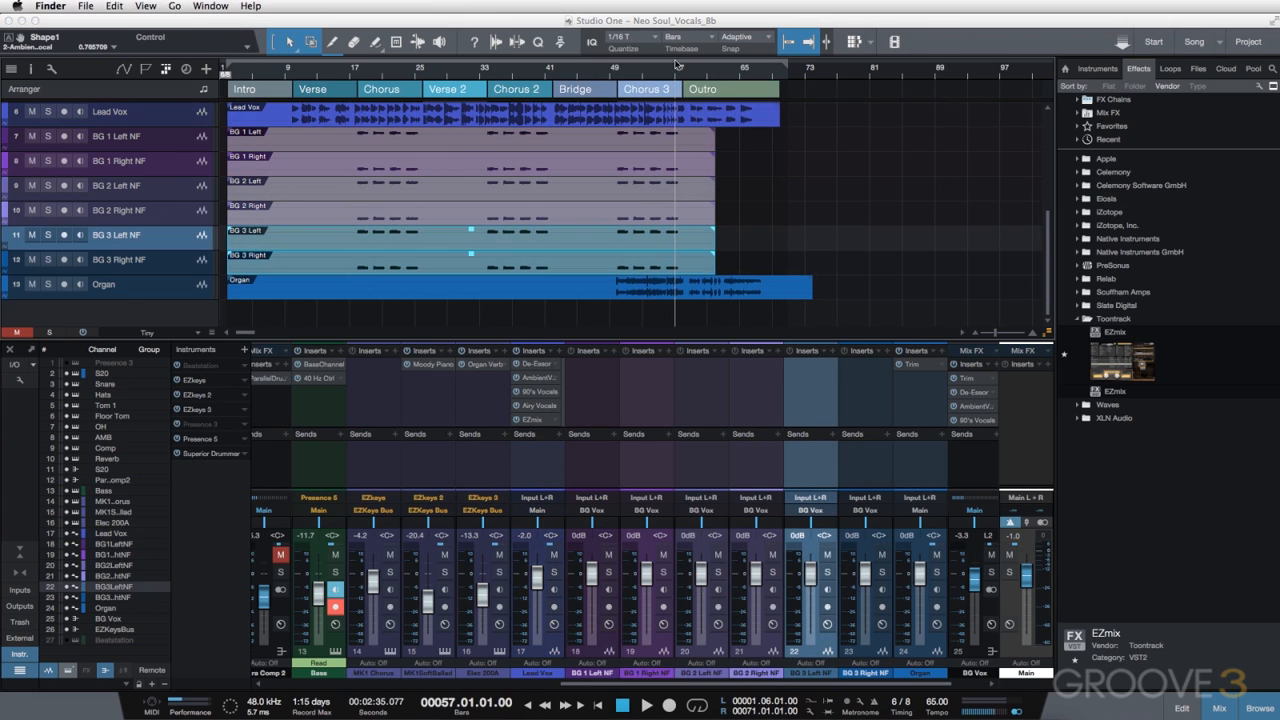
Remove the NF suffix from the first two background vocal tracks, naming them BG 1 Left and BG 1 Right
double_click(136, 137)
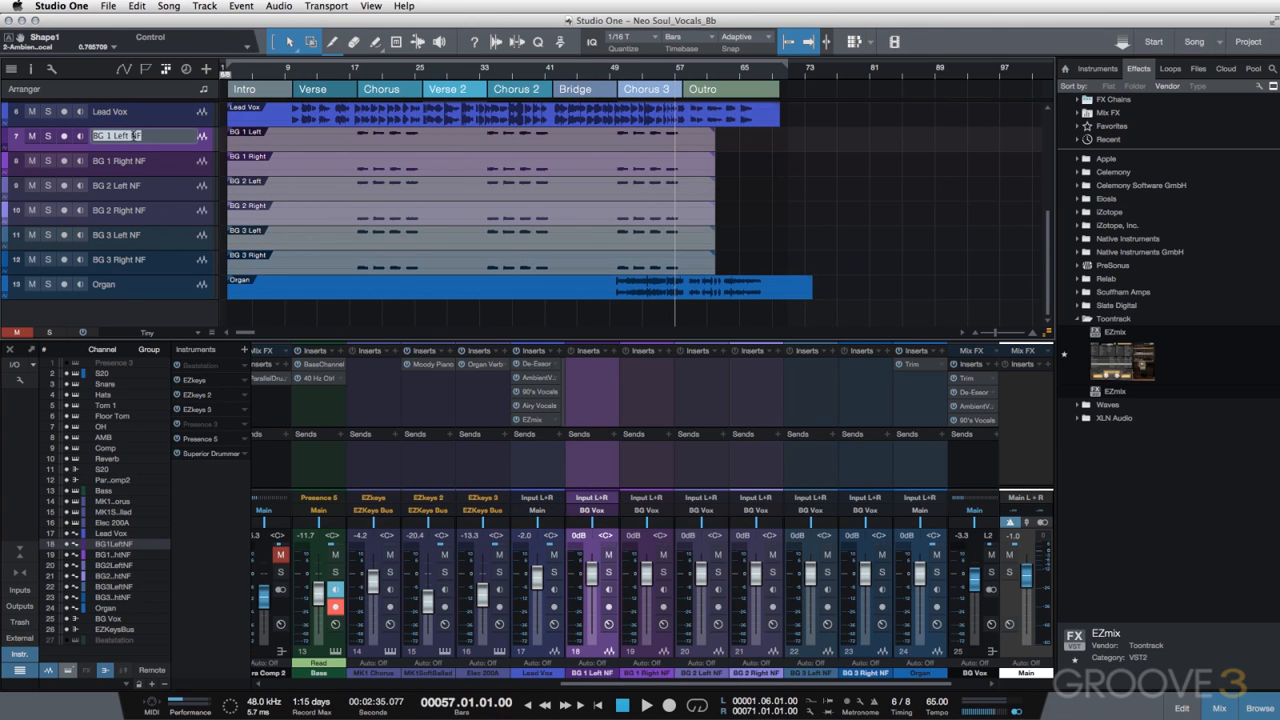
left_click(134, 135)
left_click_drag(131, 135, 158, 133)
key("BackSpace")
double_click(136, 160)
left_click(136, 160)
left_click_drag(136, 160, 150, 161)
key("BackSpace")
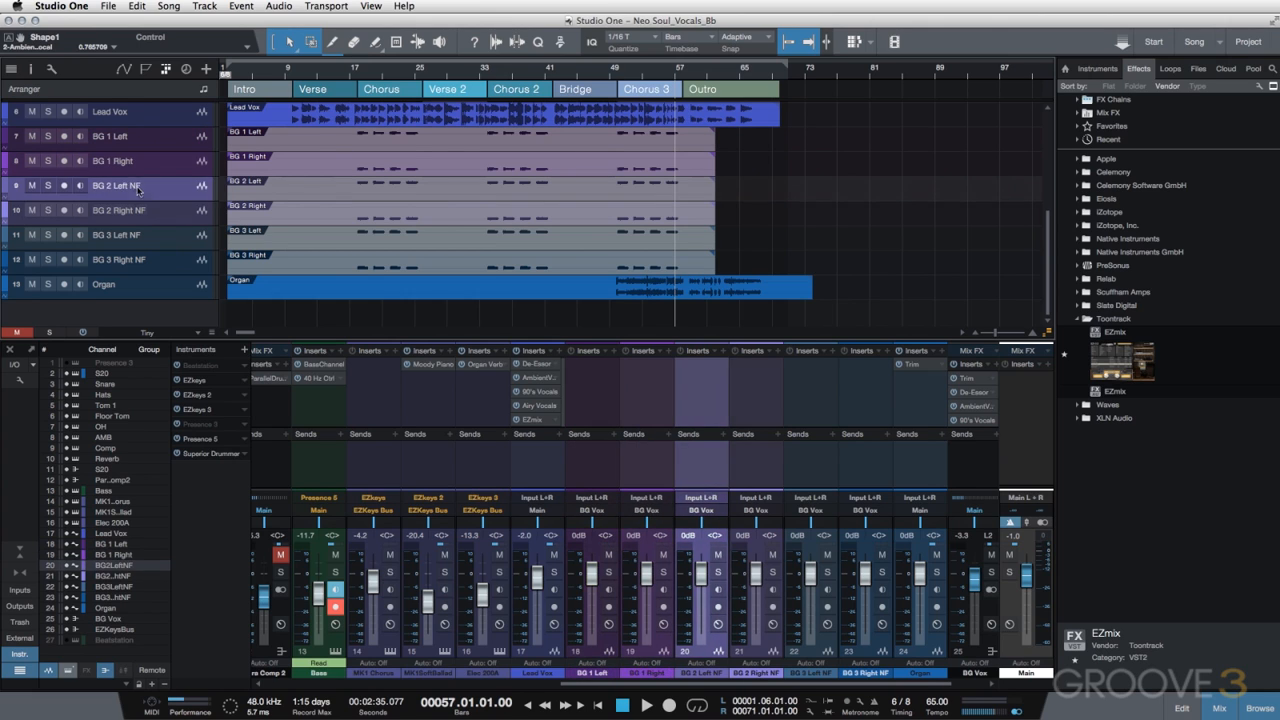
Remove the NF suffix from the other background vocal tracks, naming them BG 2 Left, BG 2 Right, BG 3 Left and BG 3 Right
double_click(136, 210)
left_click_drag(136, 210, 150, 235)
key("BackSpace")
left_click(133, 235)
double_click(133, 235)
key("BackSpace")
left_click(138, 259)
double_click(138, 259)
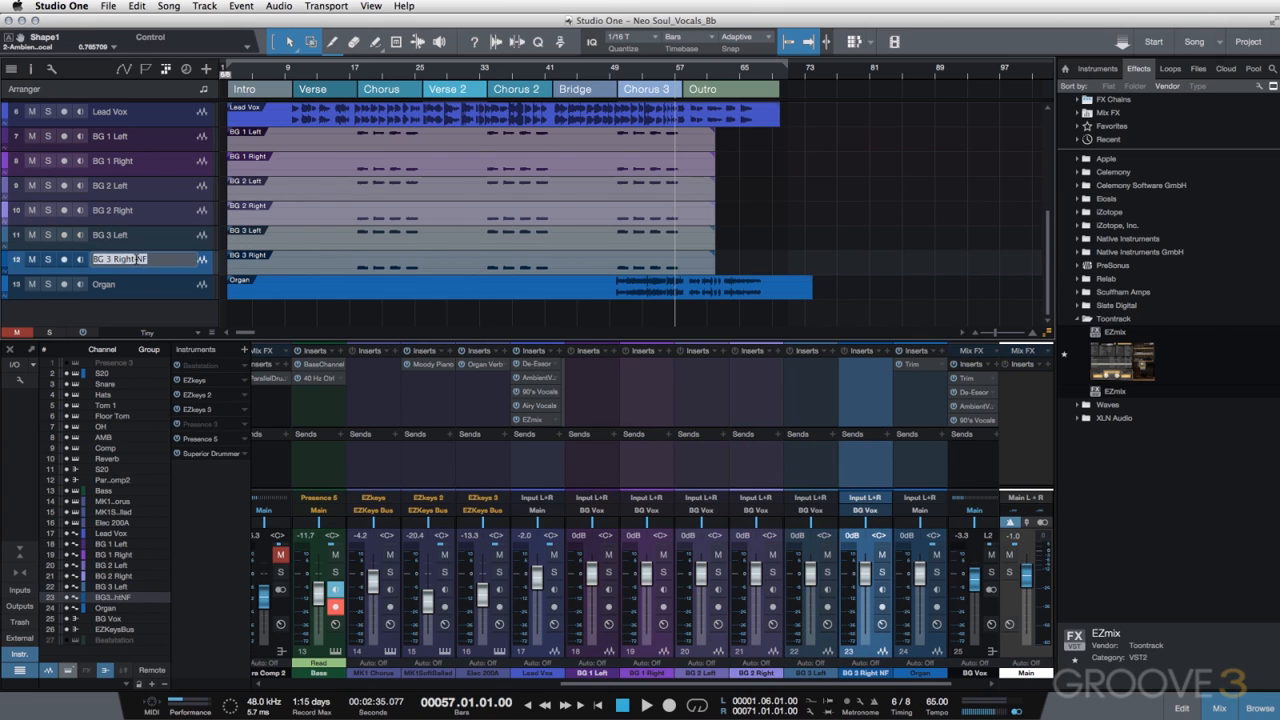
left_click_drag(135, 259, 150, 259)
key("BackSpace")
Examine the background vocal phrases near the end of Chorus 3, and play the song from the chorus start at bar 50
left_click(649, 72)
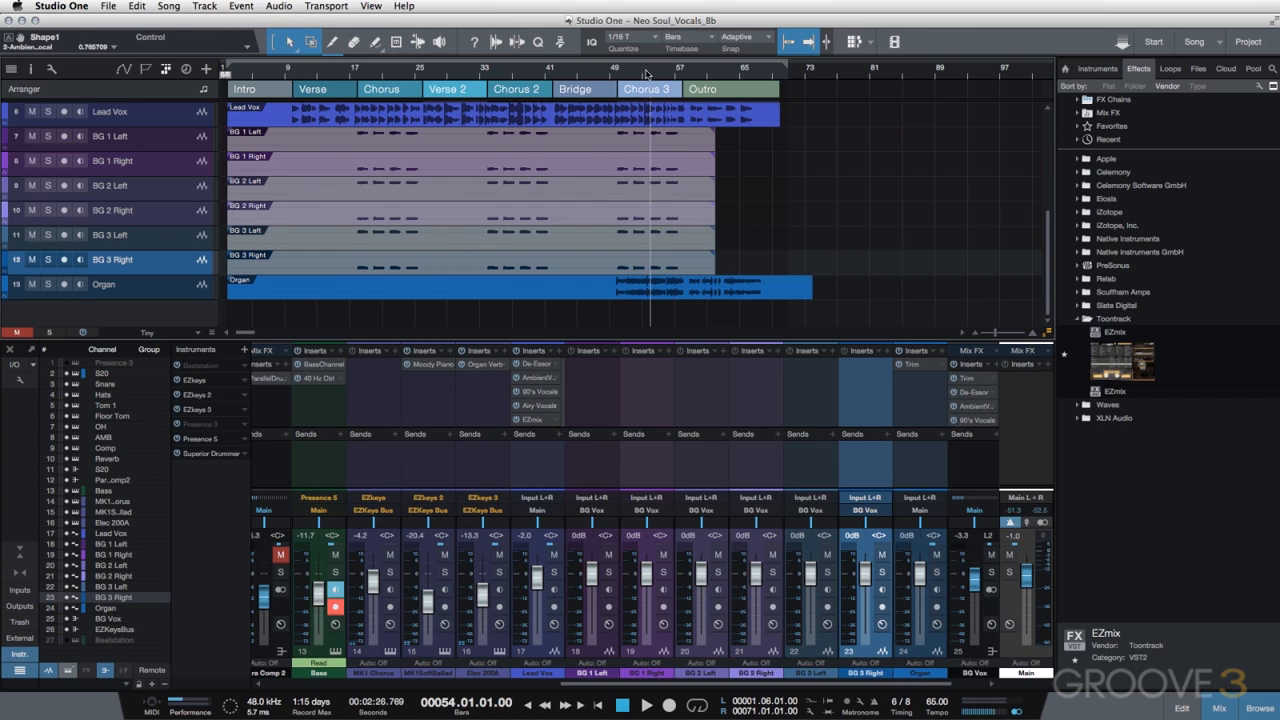
scroll(670, 115, "up", 8)
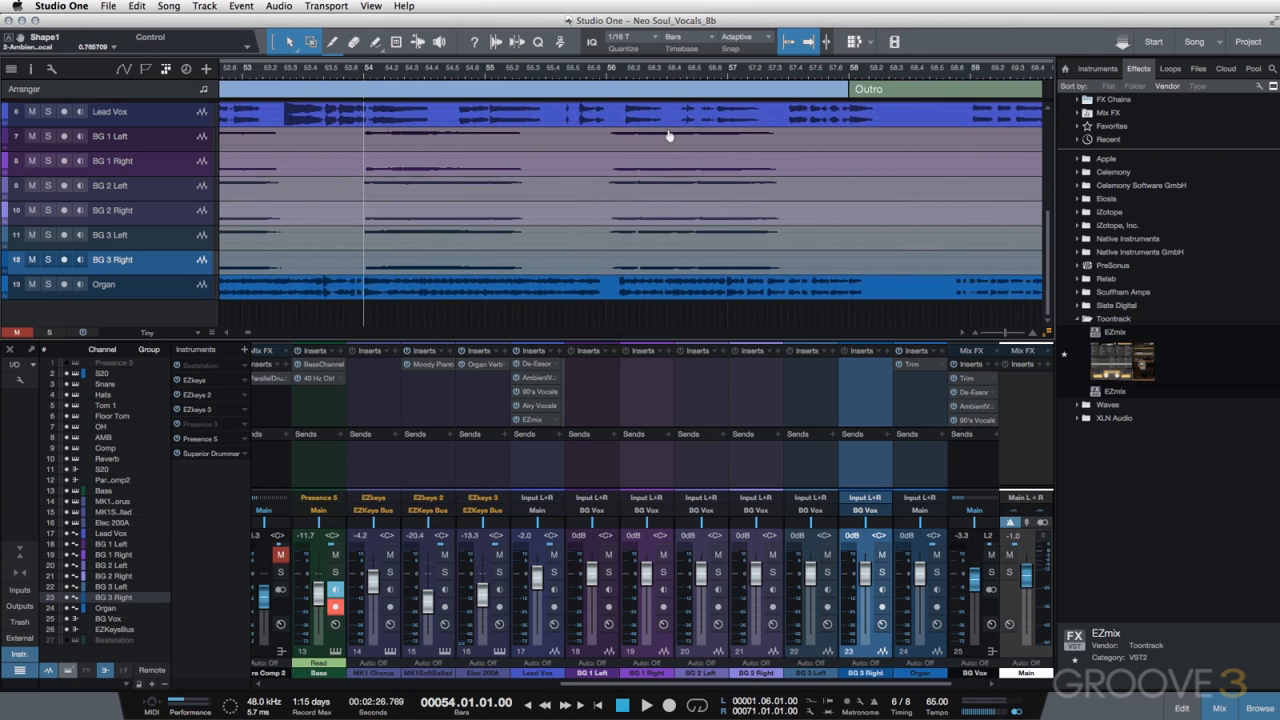
scroll(669, 136, "up", 2)
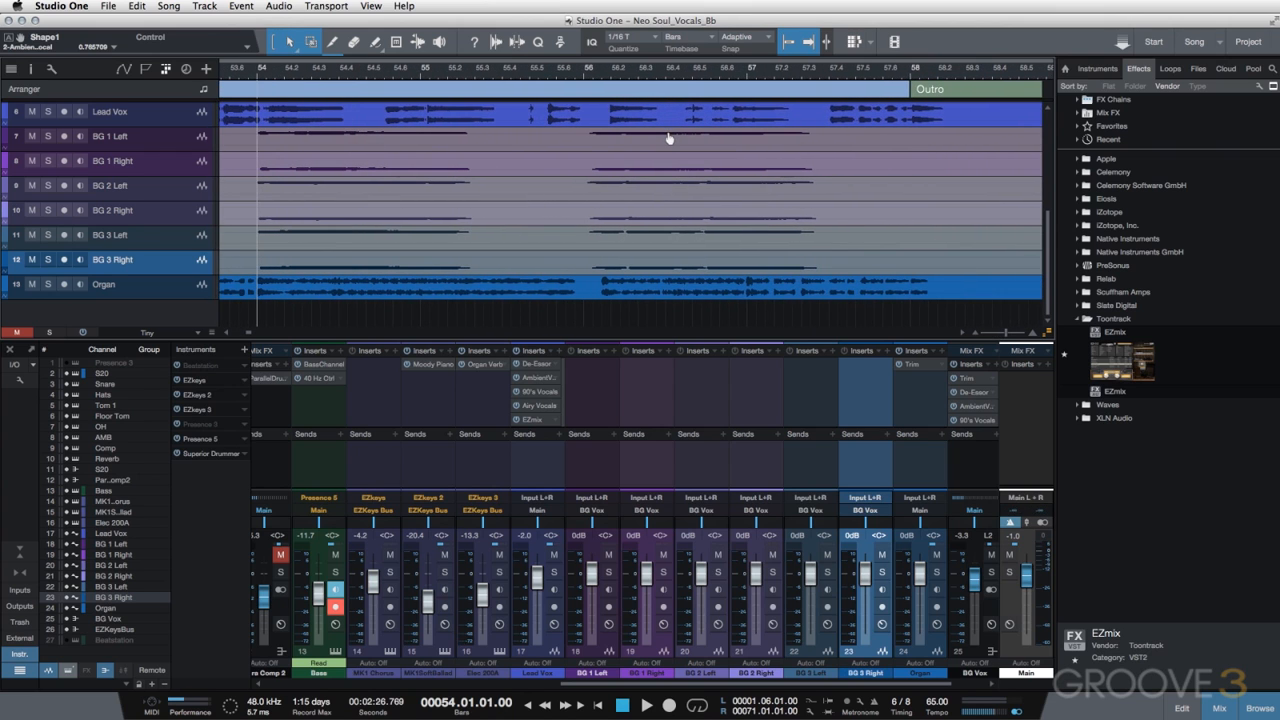
scroll(669, 138, "up", 4)
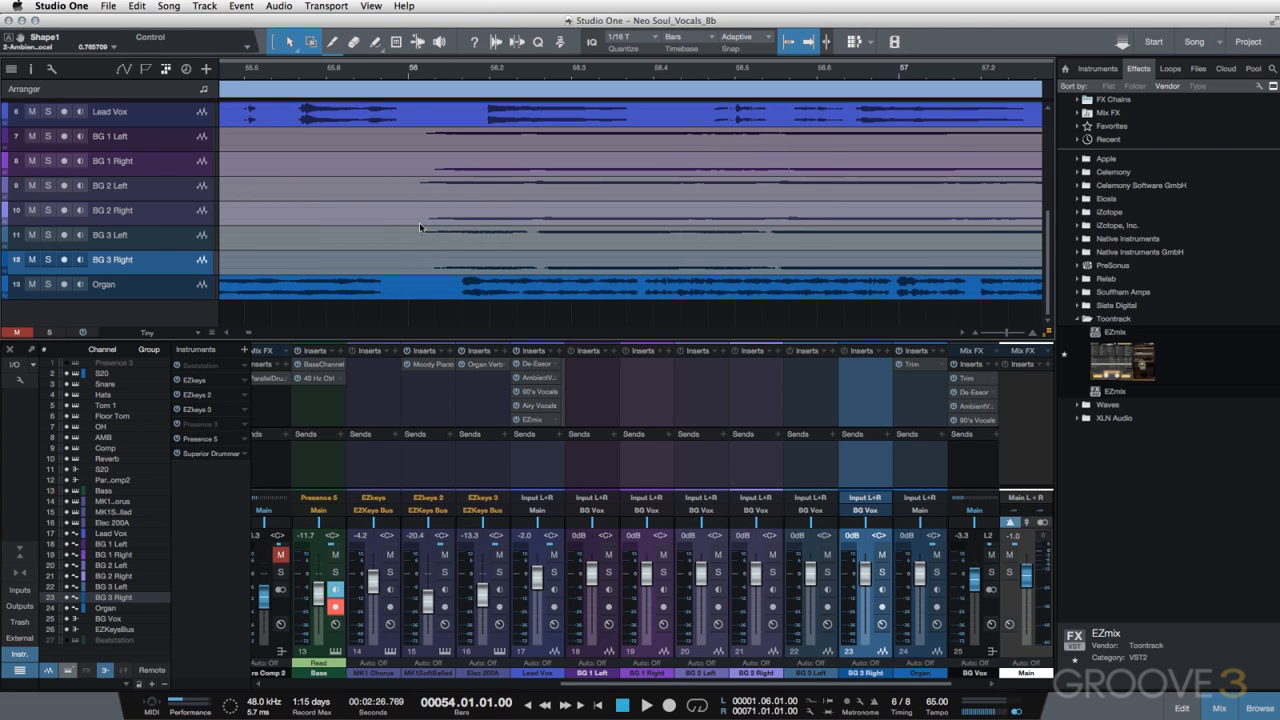
scroll(463, 74, "down", 3)
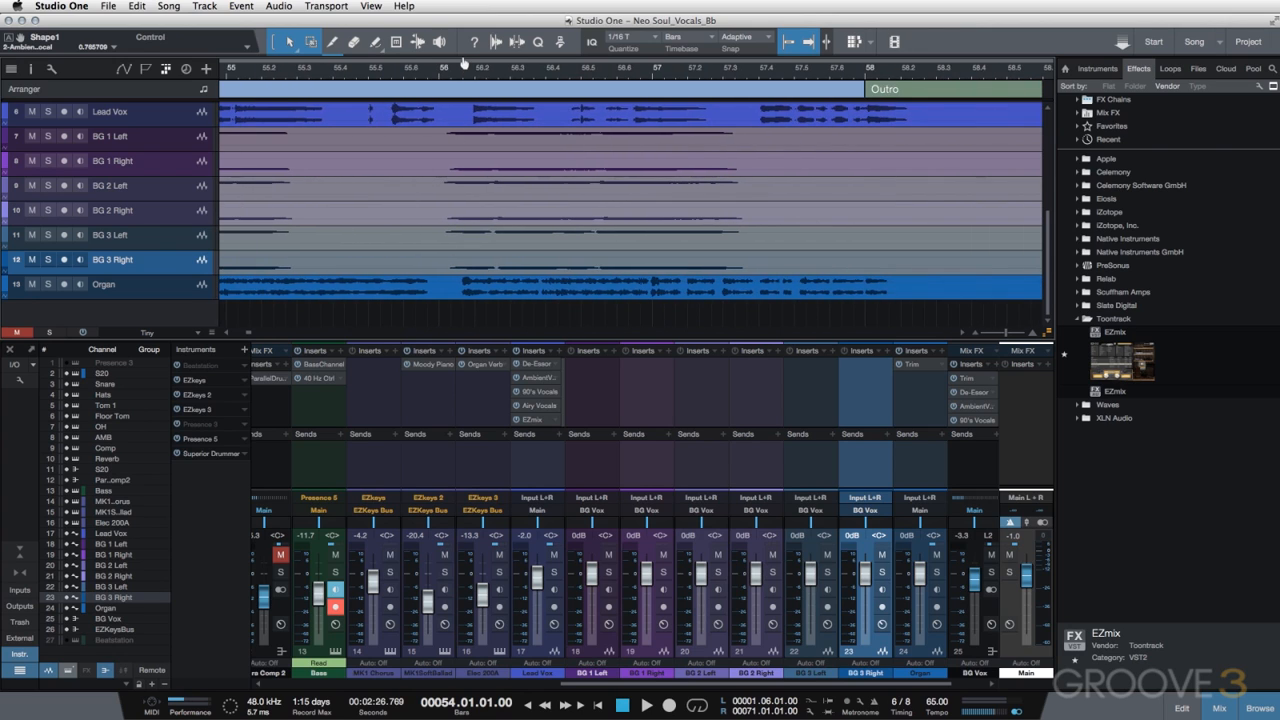
scroll(470, 66, "down", 5)
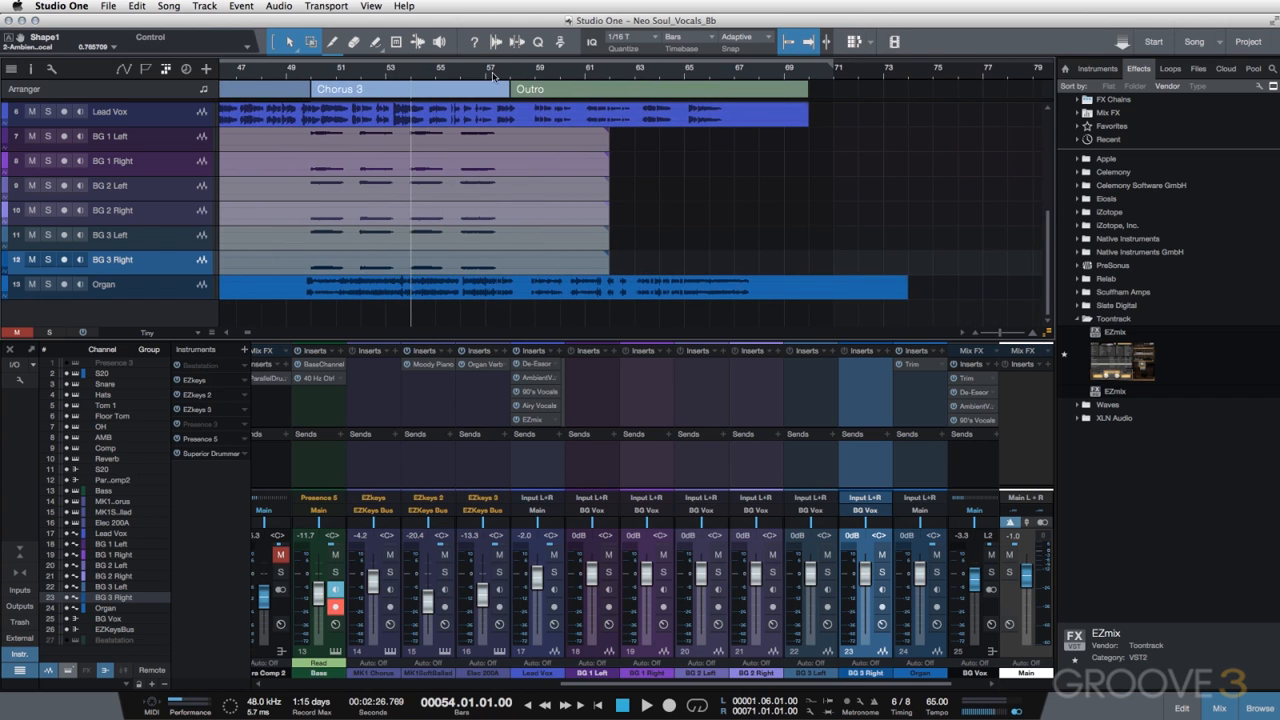
scroll(492, 74, "down", 4)
left_click(407, 72)
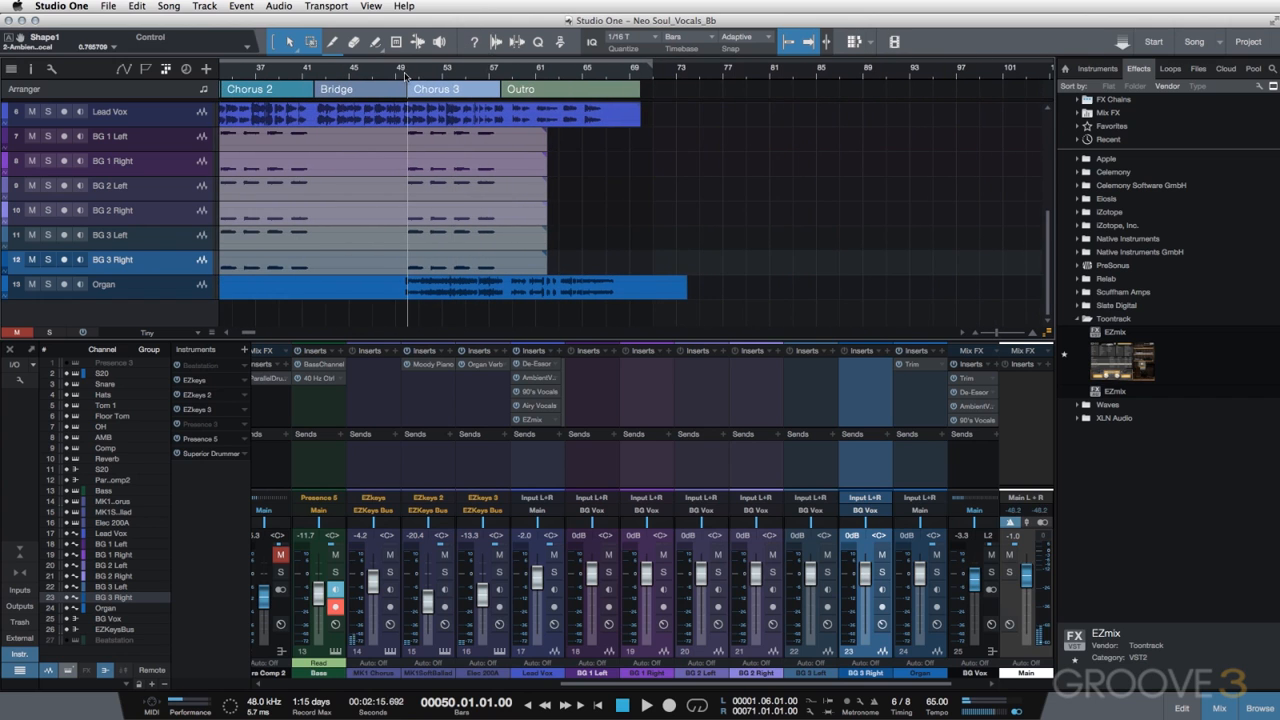
key("space")
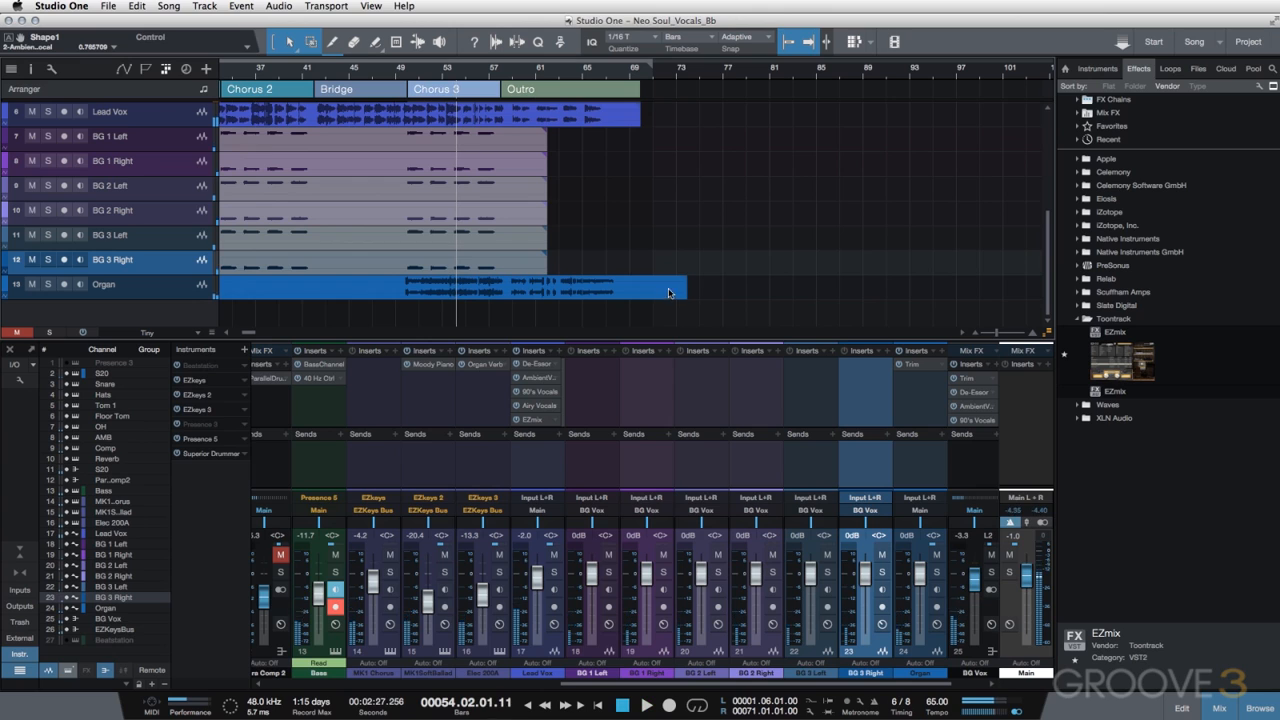
Trim the end of the Organ event to line up with the end of the Lead Vox event, and save the song
left_click_drag(688, 289, 640, 289)
key("super+s")
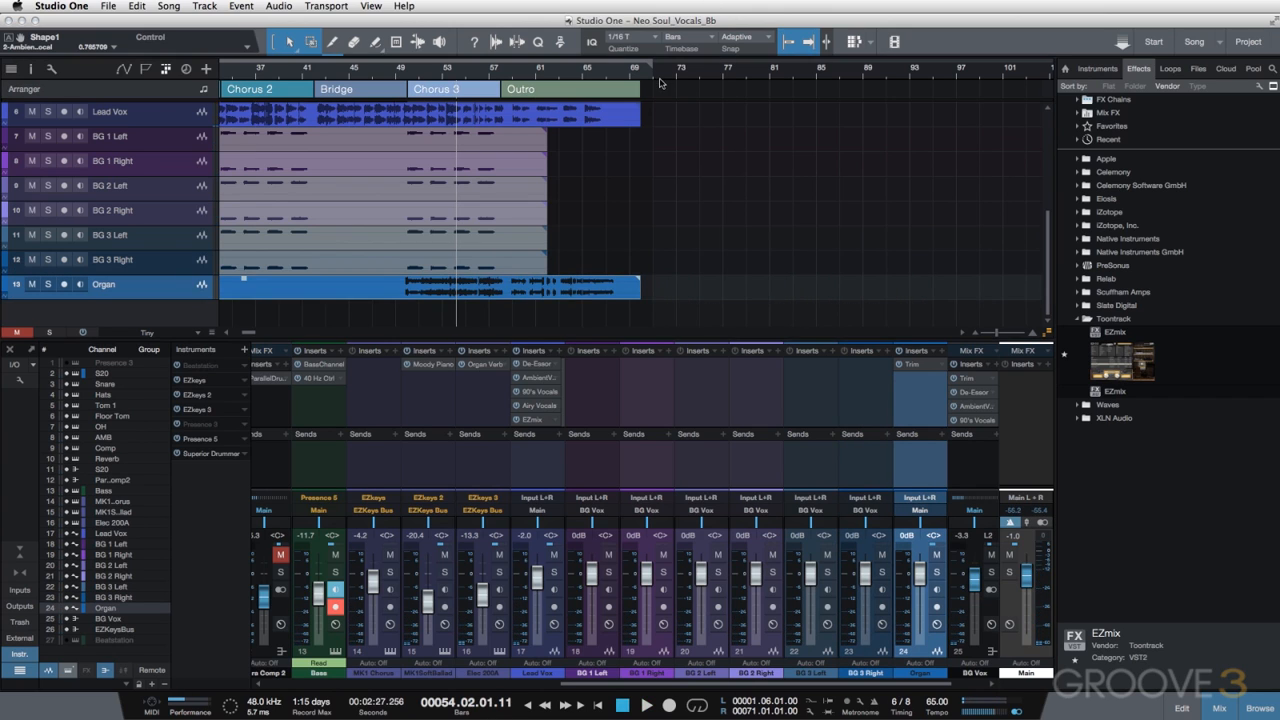
key("z")
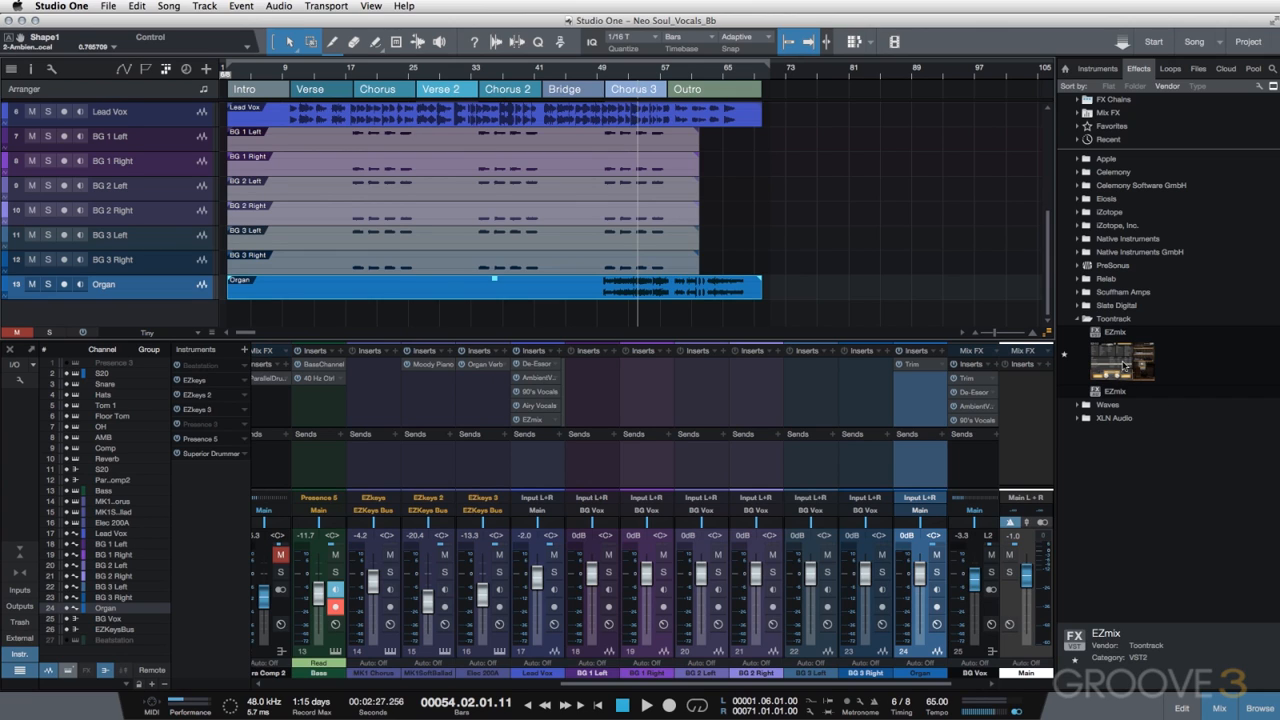
Insert EZmix on the Main bus, load the 40 Hz Ctrl preset from the EZmix 1 pack and adjust its 40Hz Gain
left_click_drag(1123, 366, 1015, 403)
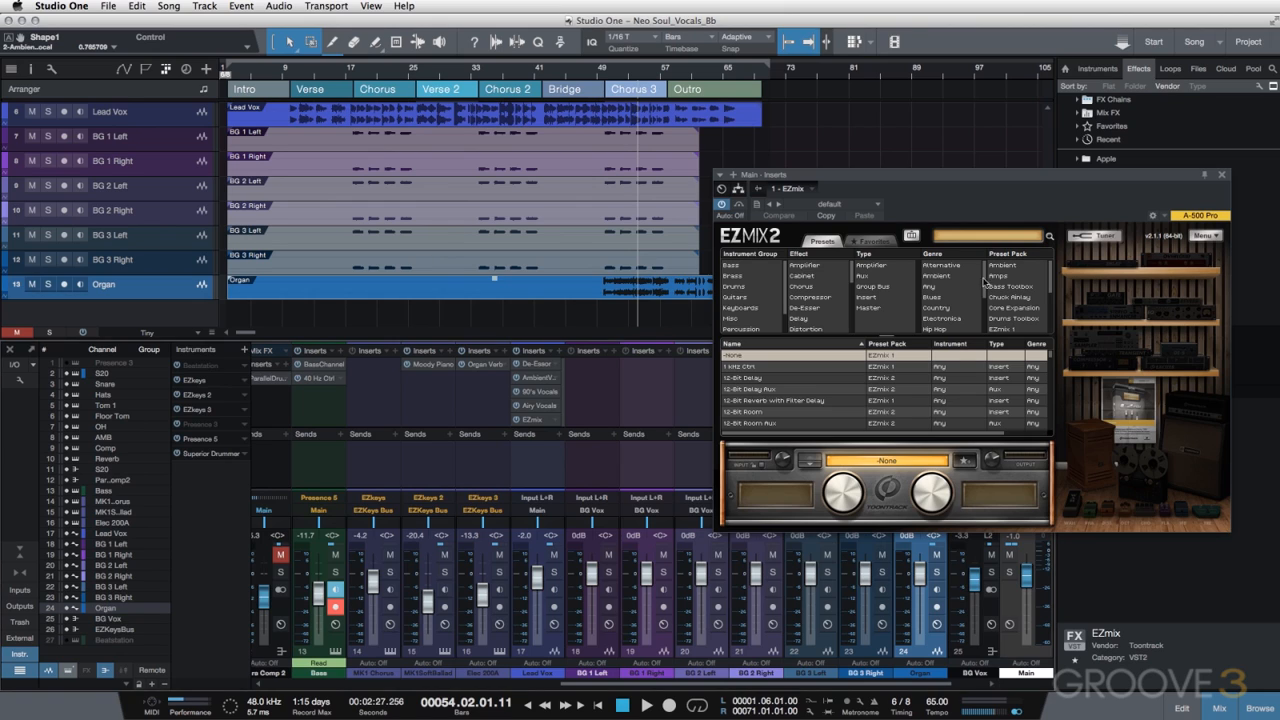
left_click(1006, 328)
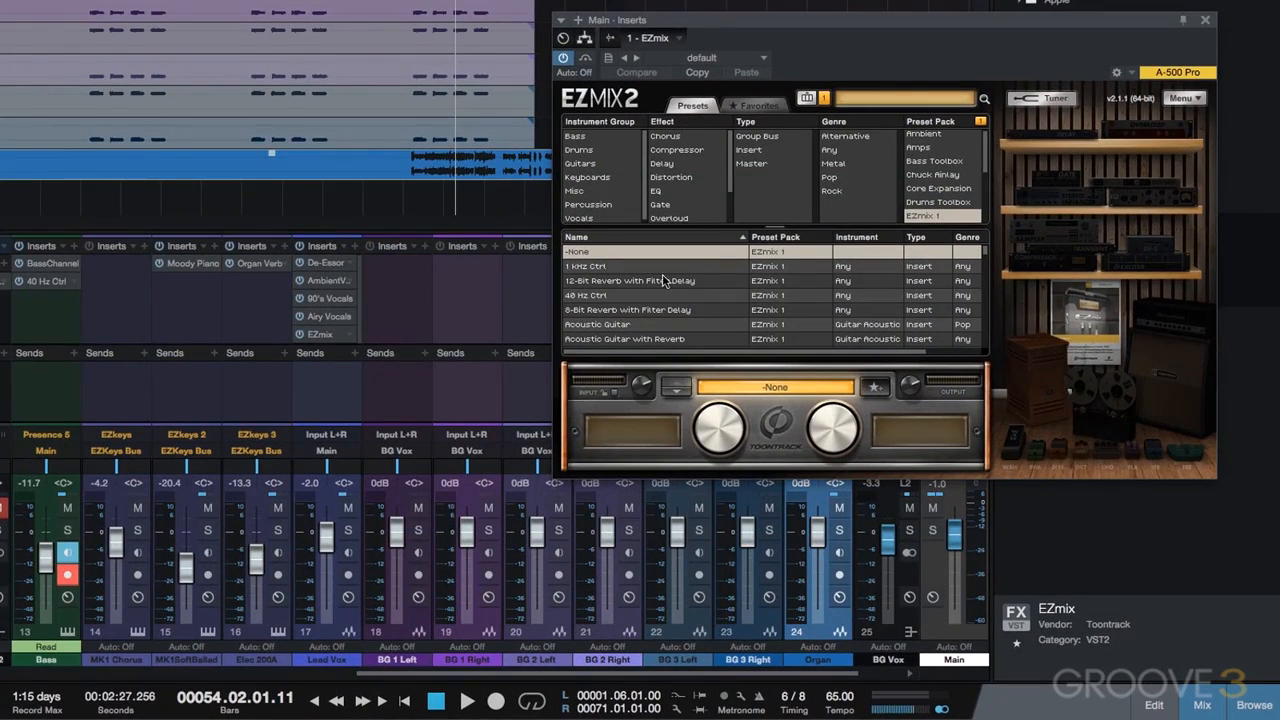
left_click(625, 295)
left_click_drag(735, 432, 735, 440)
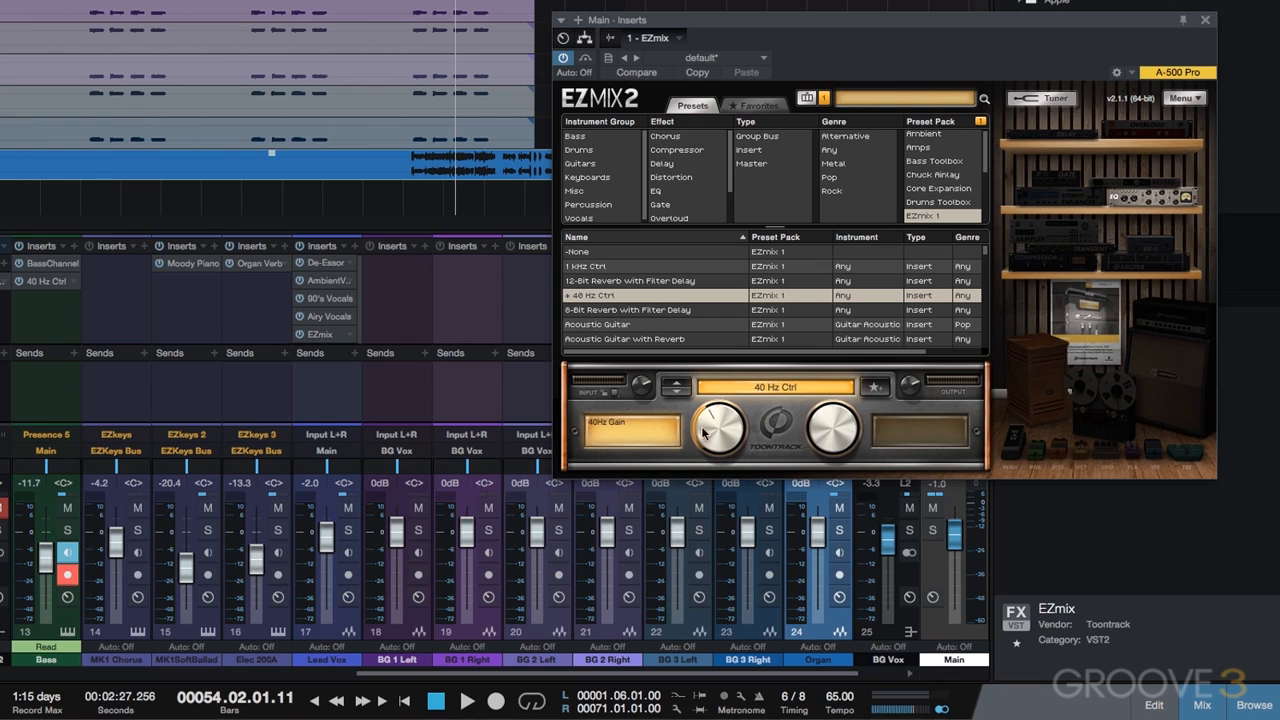
left_click(1205, 20)
Insert a second EZmix on the Main bus and load the Saturation preset from the Mastering pack
left_click_drag(1020, 293, 968, 328)
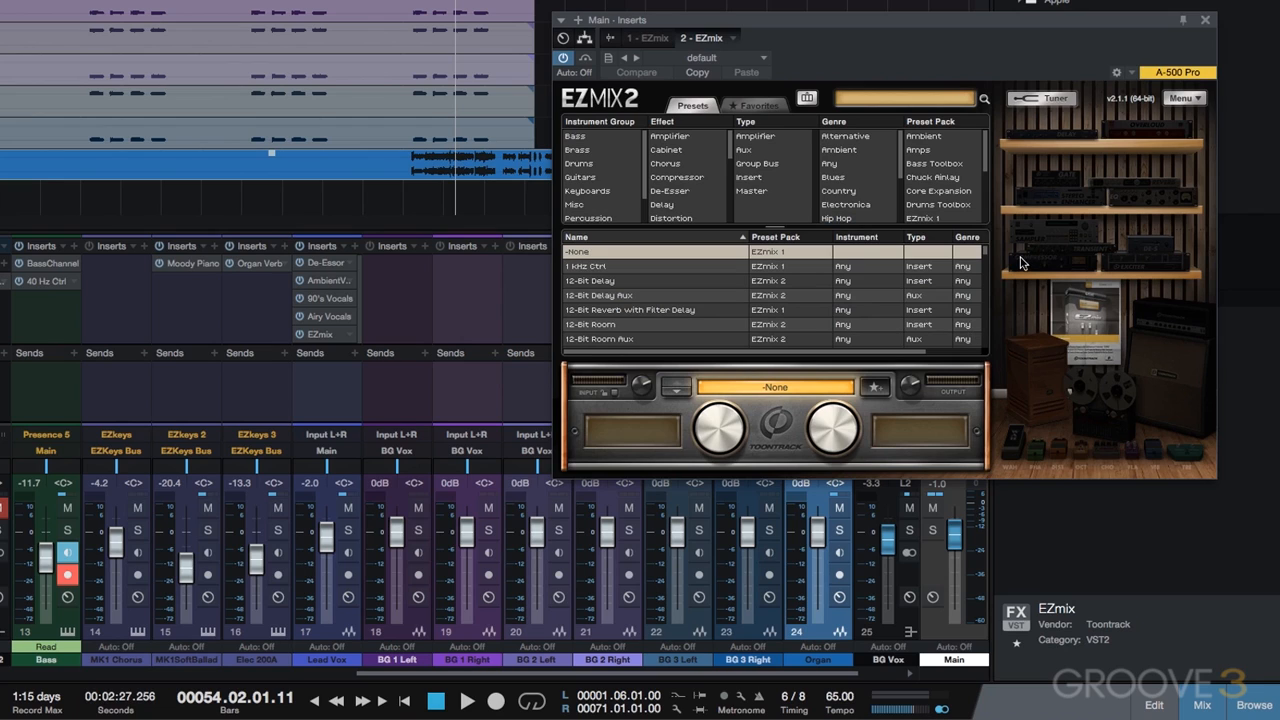
scroll(950, 188, "down", 3)
scroll(942, 187, "down", 3)
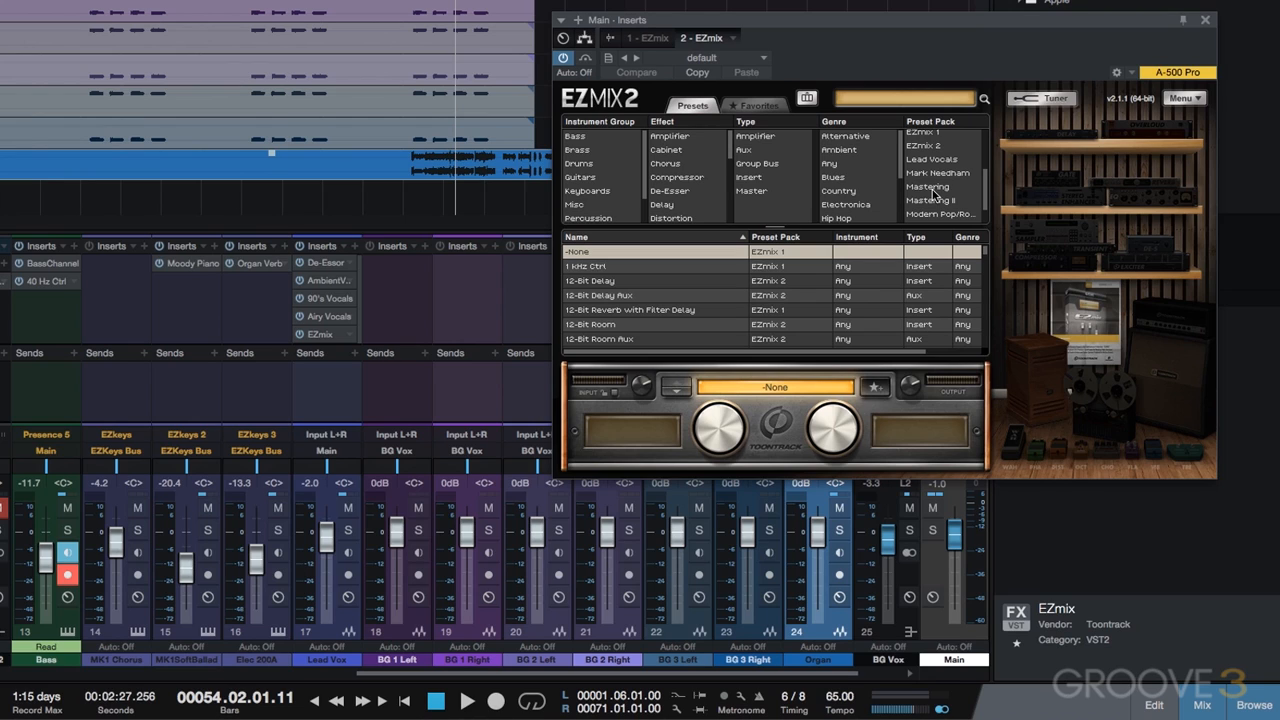
left_click(930, 188)
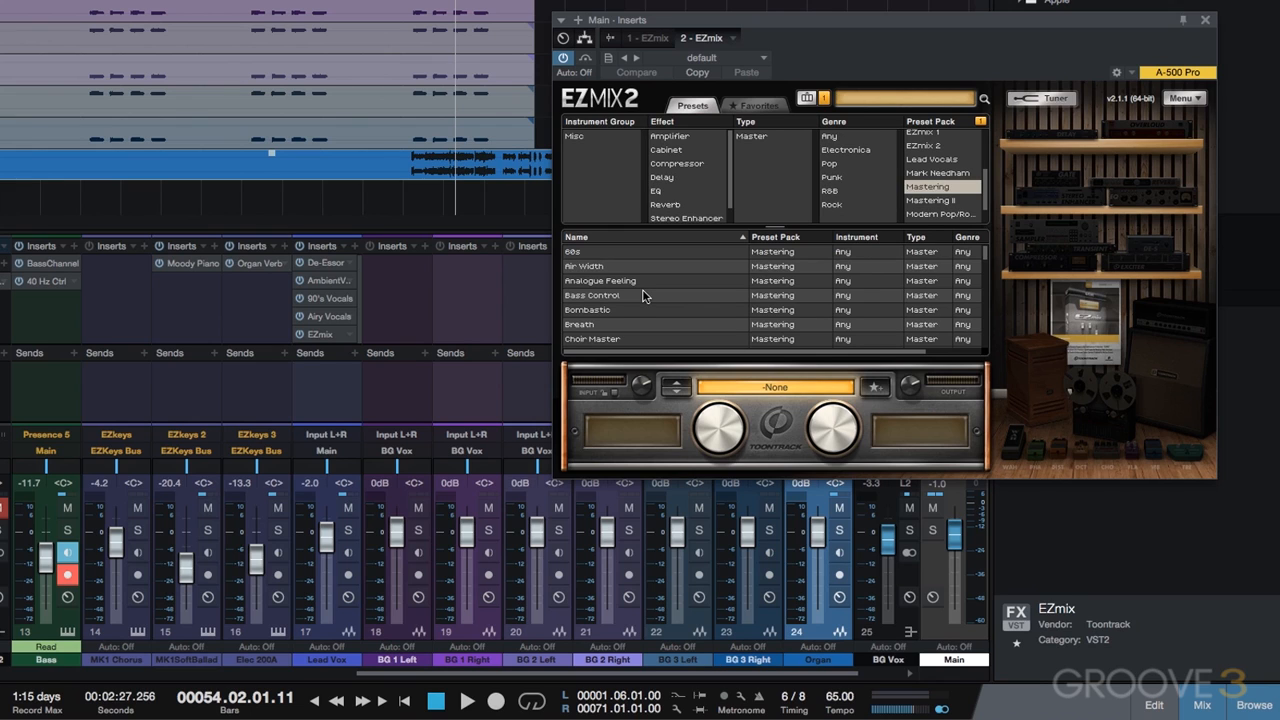
scroll(643, 284, "down", 10)
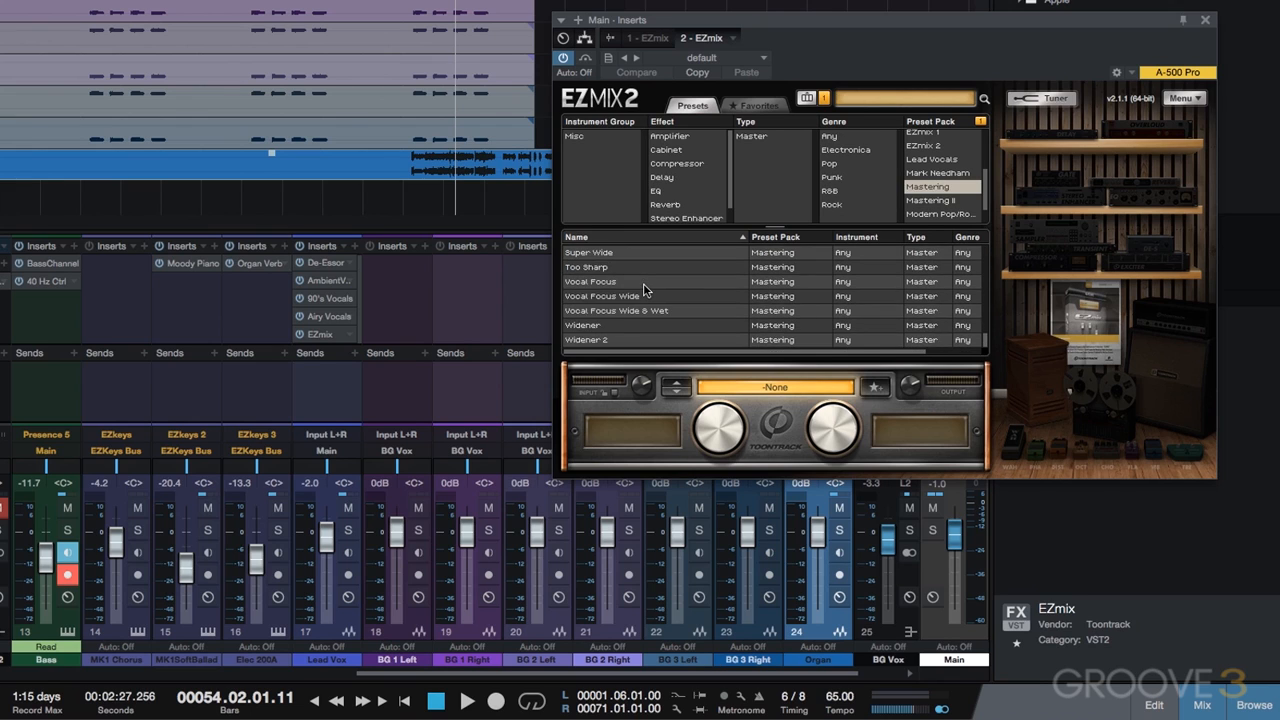
scroll(643, 283, "up", 3)
left_click(643, 315)
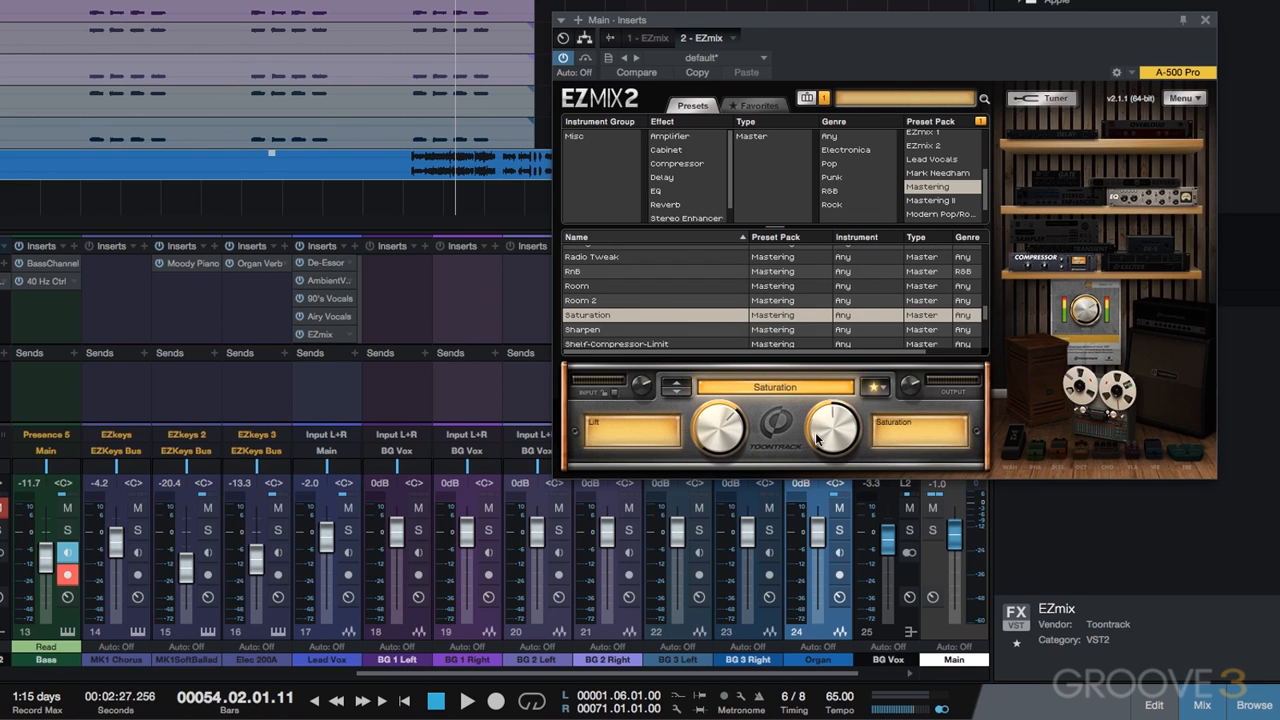
Fine-tune the Lift and Saturation knobs of the Saturation preset, and set the output level to about 0.69
left_click_drag(710, 422, 709, 420)
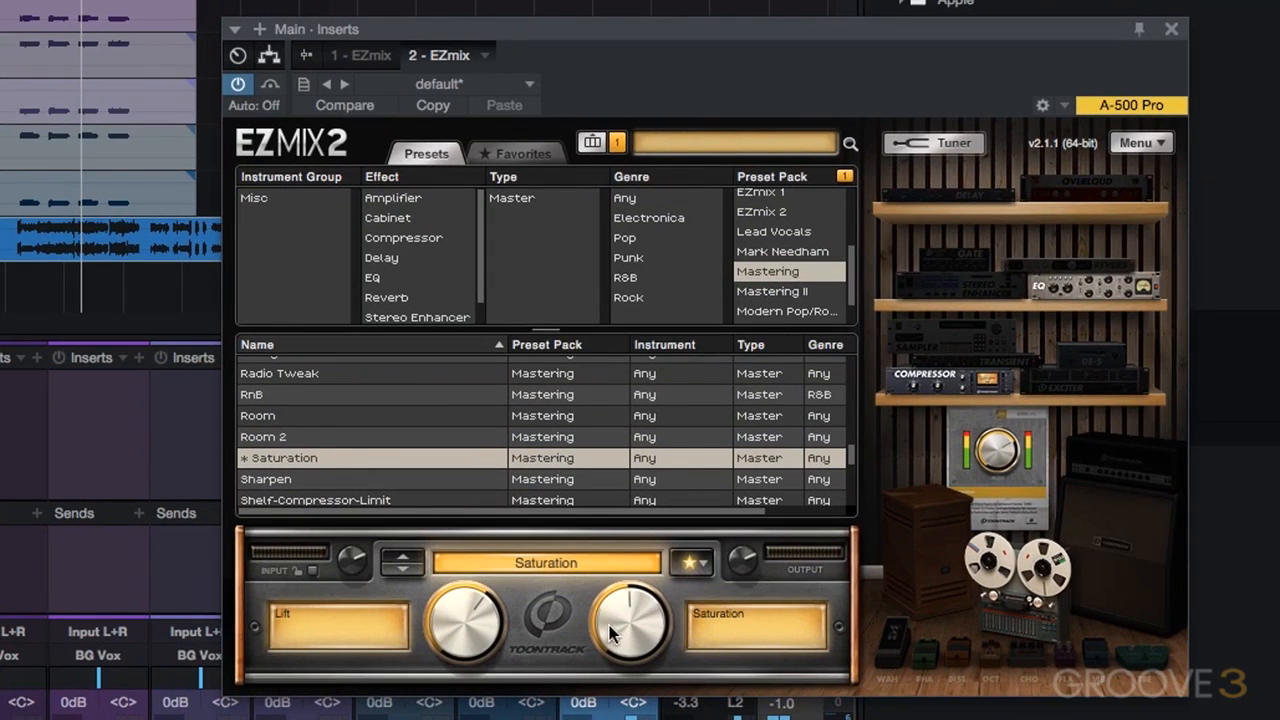
left_click_drag(609, 625, 613, 612)
mouse_move(742, 570)
scroll(742, 570, "down", 1)
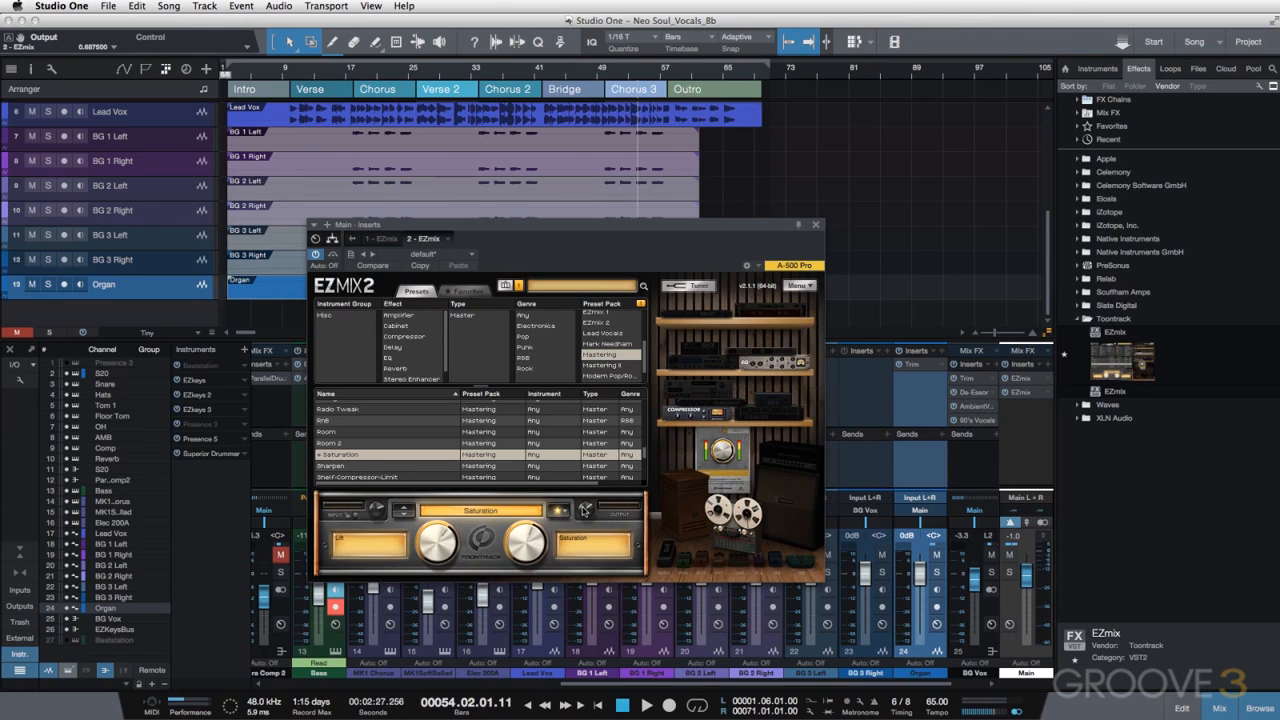
Take the second EZmix on the Main bus out of bypass to hear the processed mix
mouse_move(378, 511)
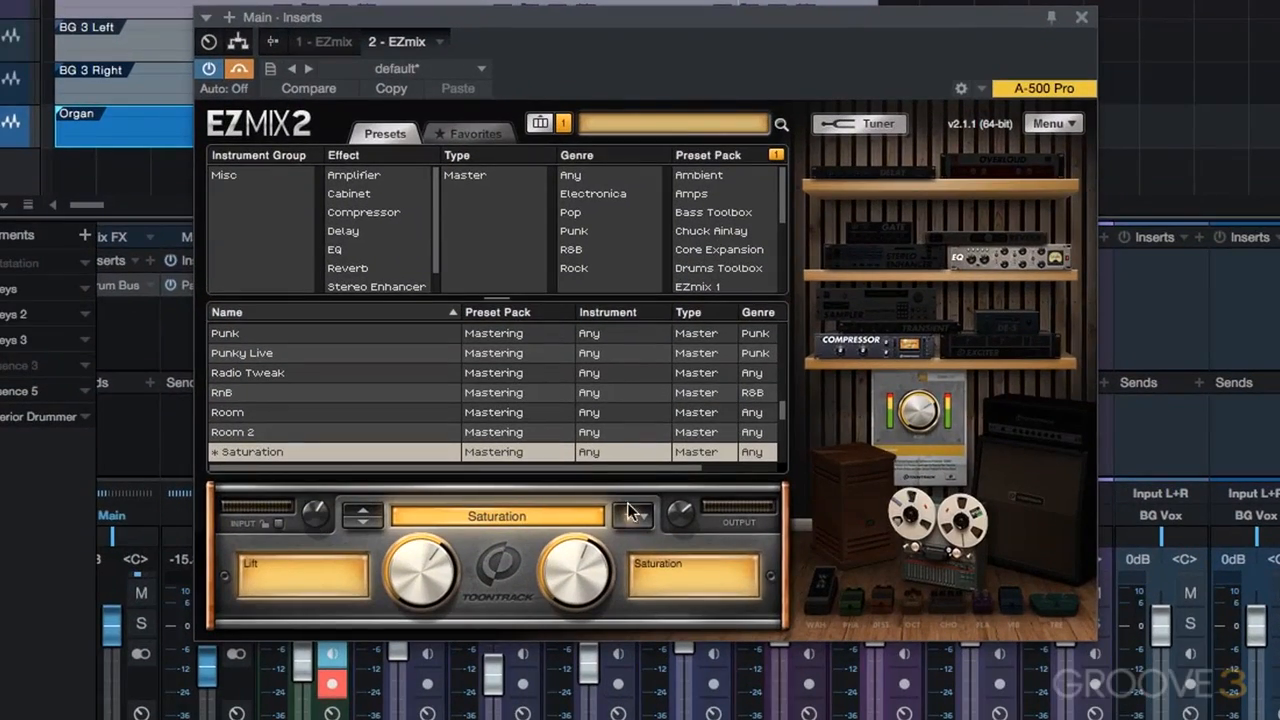
mouse_move(680, 525)
left_click(238, 68)
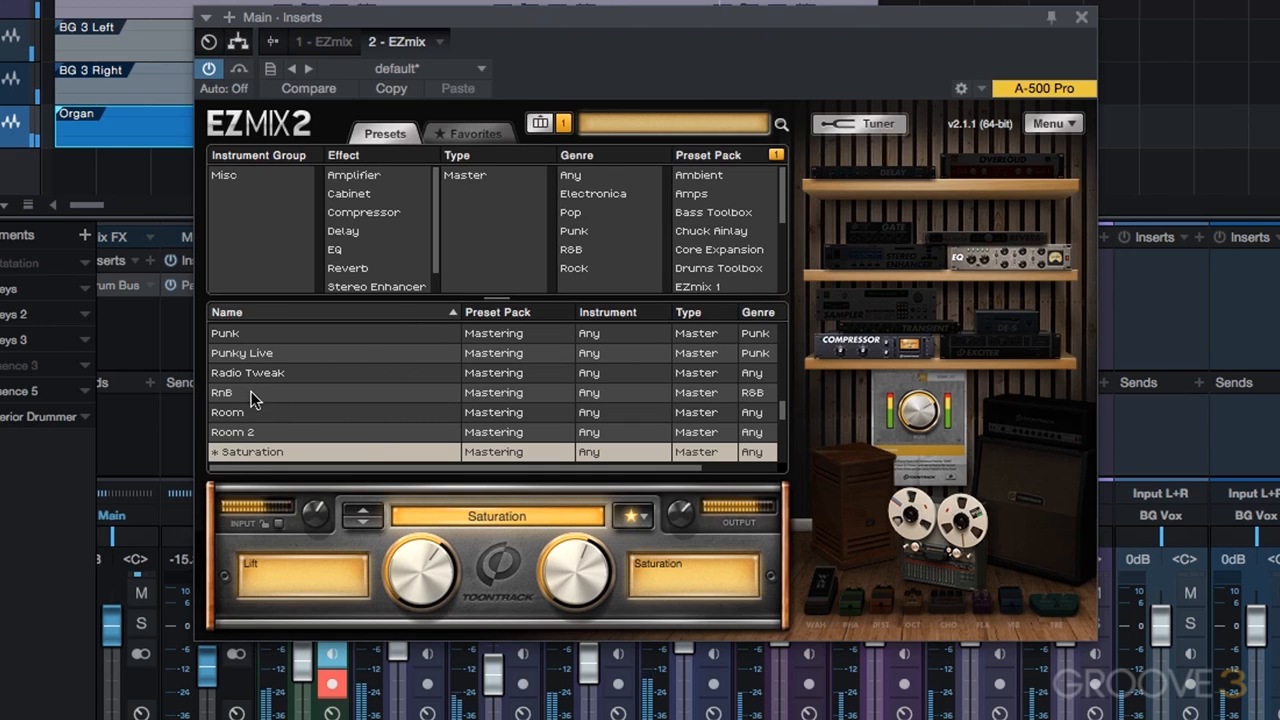
Toggle the bypass of the second EZmix on the Main bus to compare the mix with and without Saturation
left_click(238, 70)
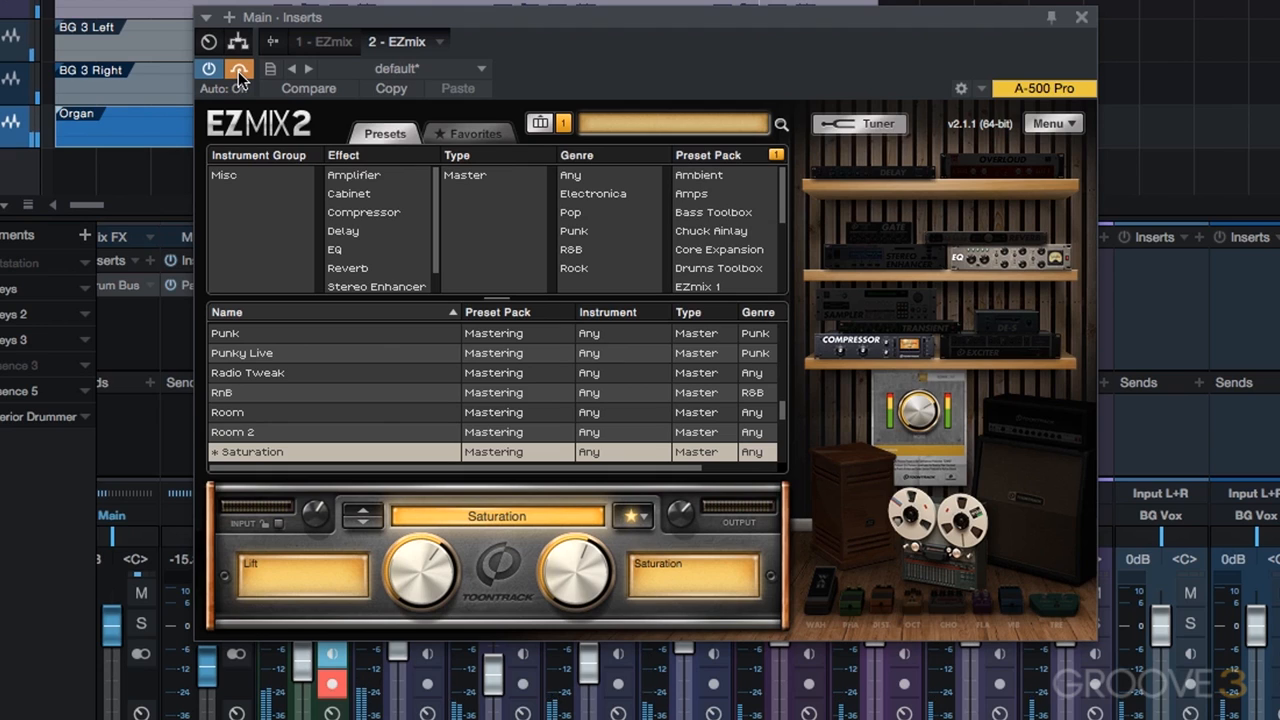
left_click(238, 70)
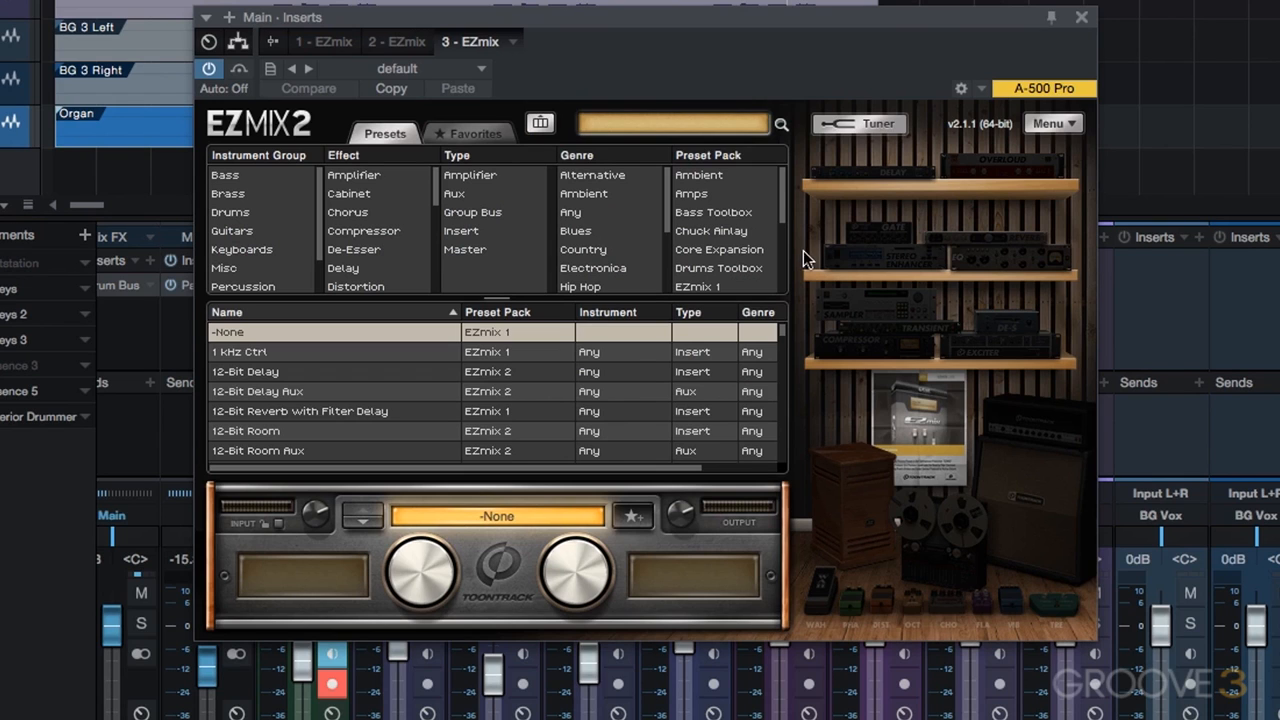
Load the Master Ambience preset from the Core Expansion pack in the third EZmix on the Main bus
left_click(724, 248)
scroll(285, 378, "down", 10)
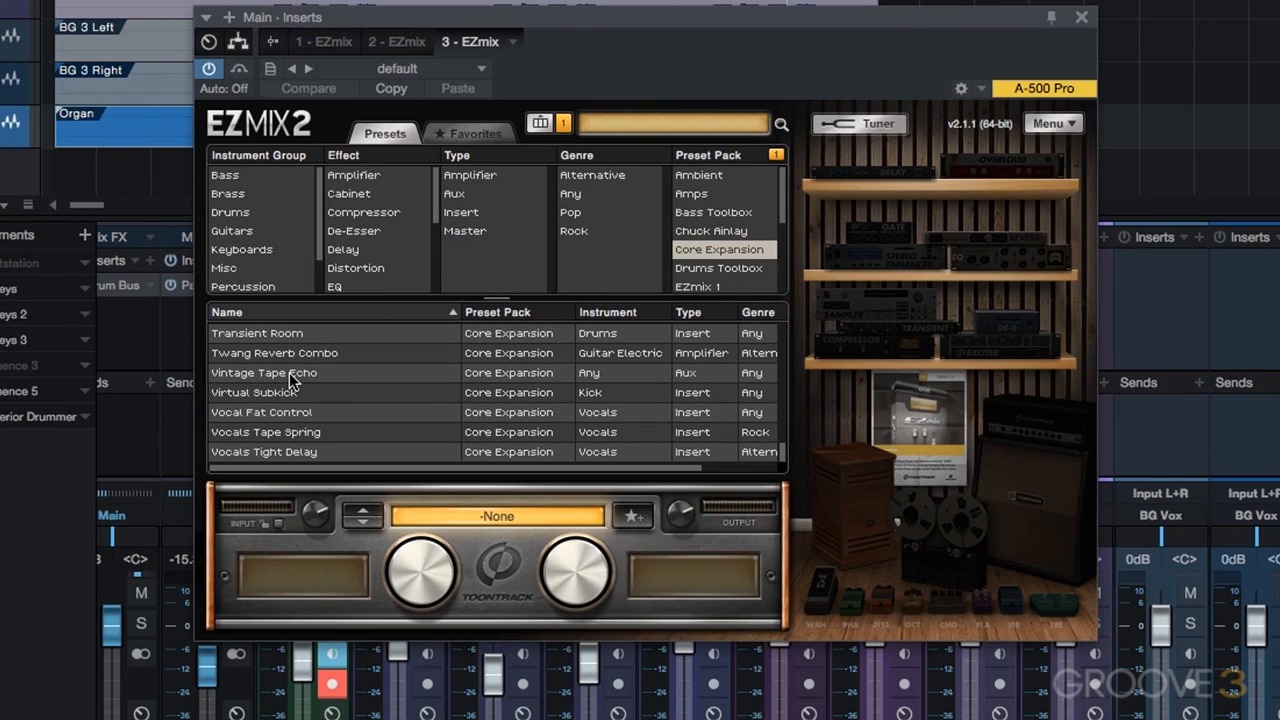
scroll(289, 373, "up", 10)
left_click(285, 432)
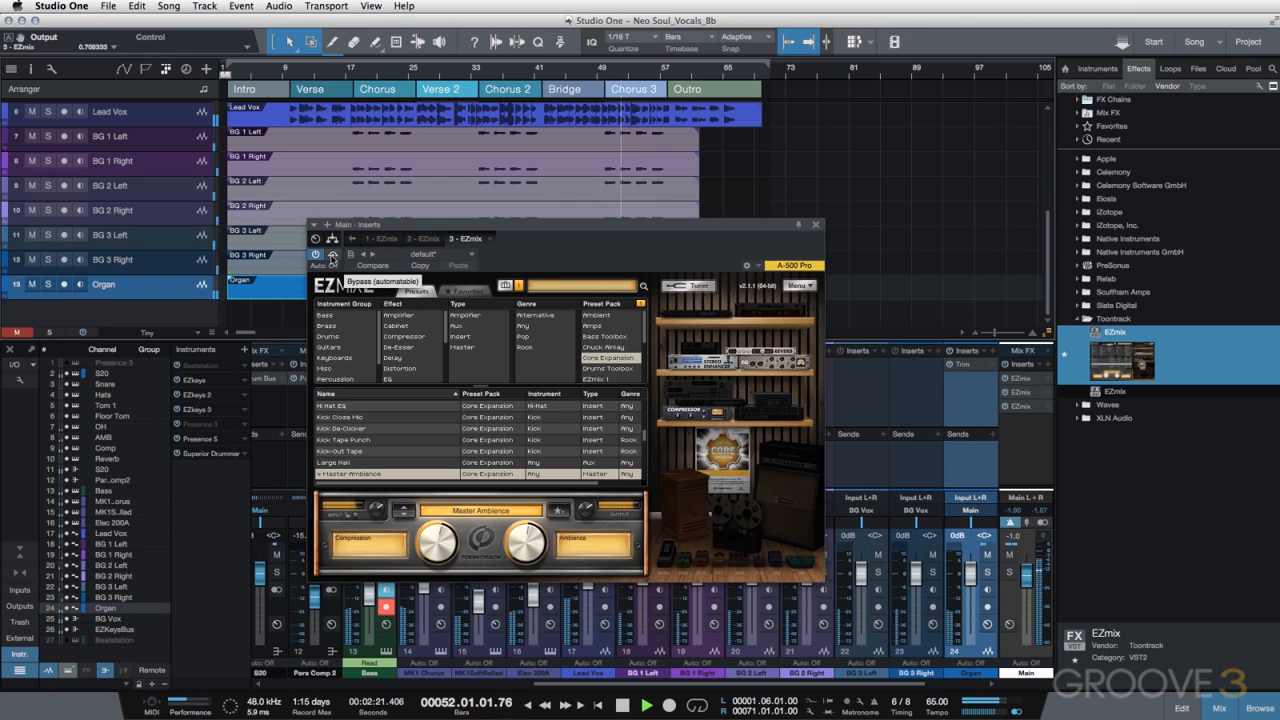
Compare Master Ambience with its bypass and fine-tune its Ambience knob to 64% and Compression knob to about 0.72
left_click(333, 256)
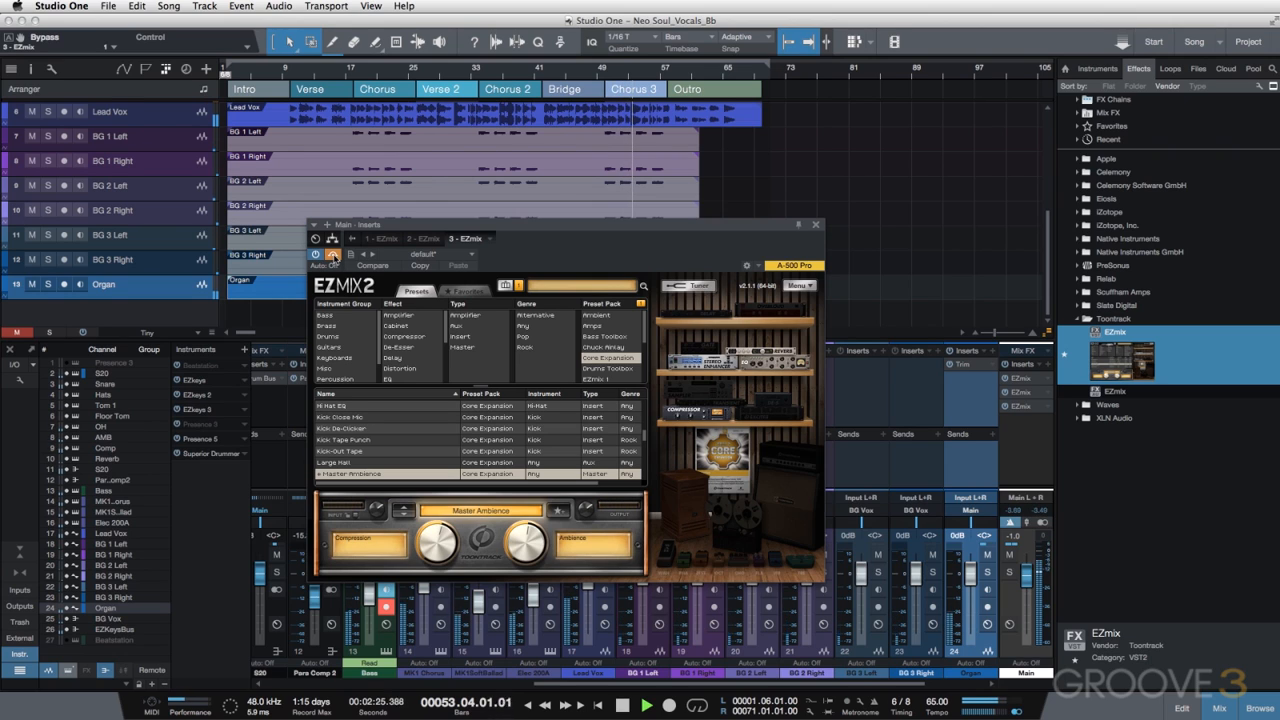
left_click(333, 256)
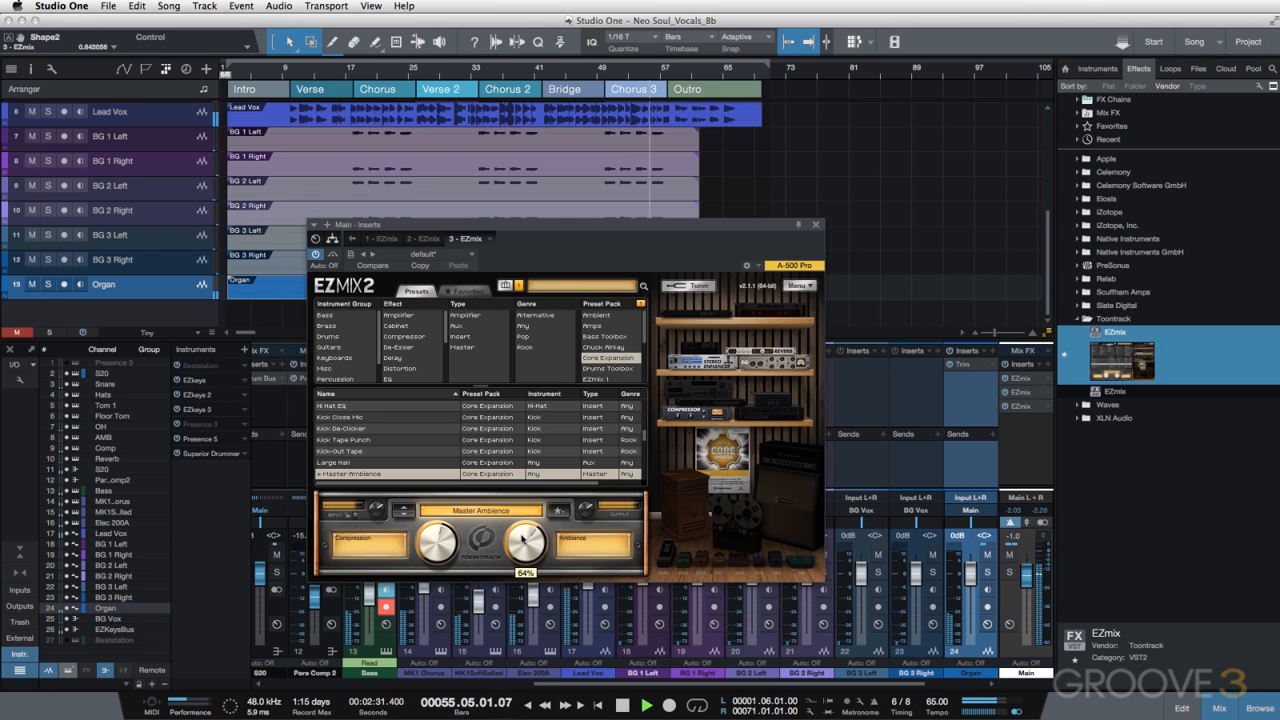
mouse_move(443, 530)
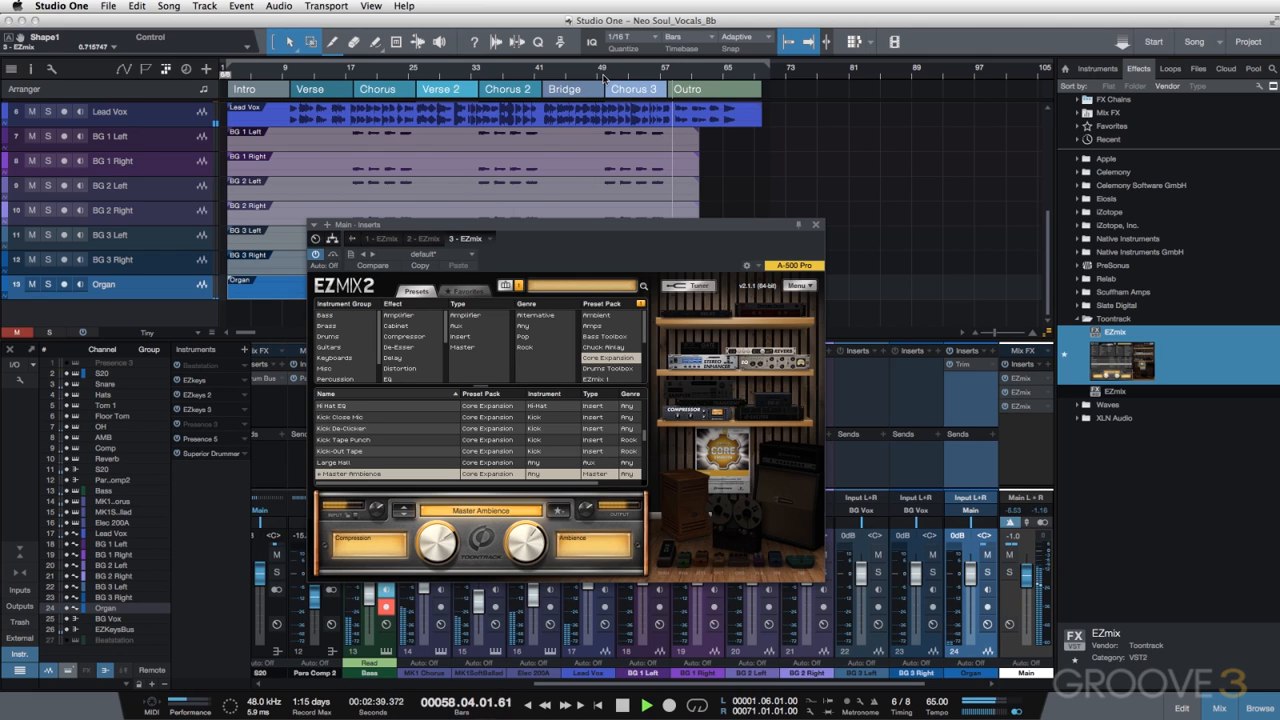
Replay Chorus 3 with another bypass comparison, set the third EZmix's input level to about 0.69 and close its window
key("space")
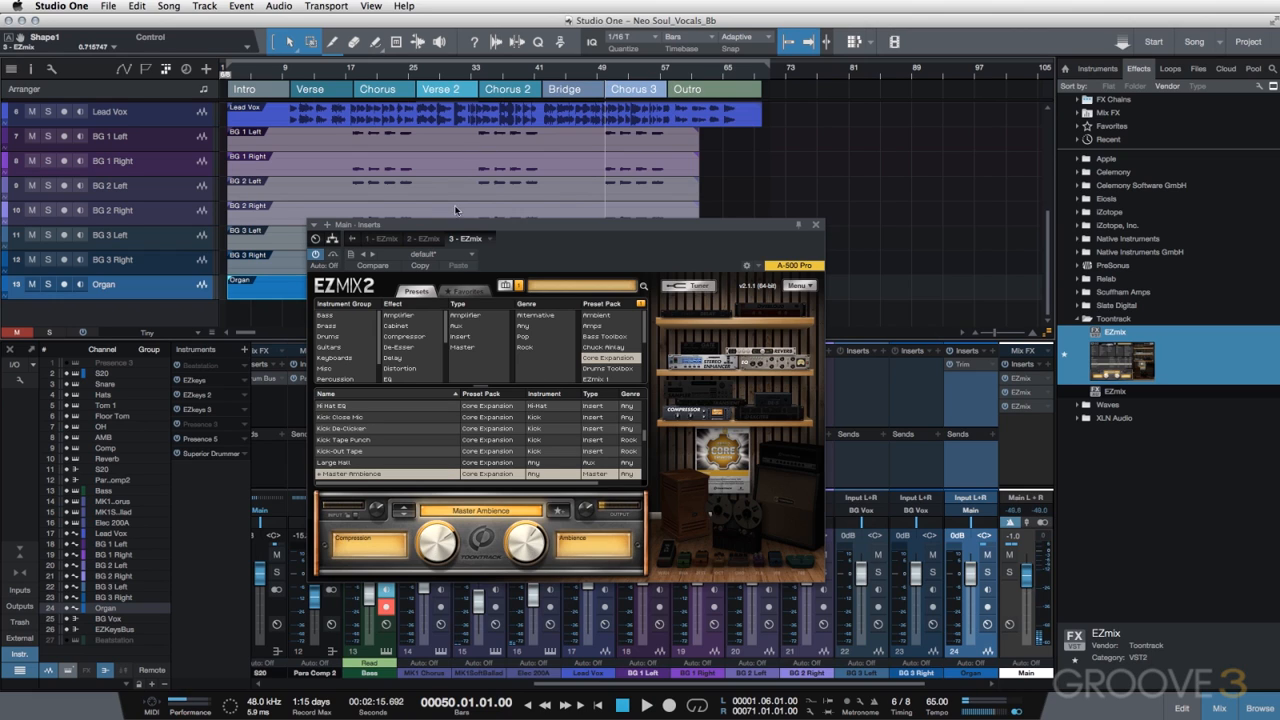
key("space")
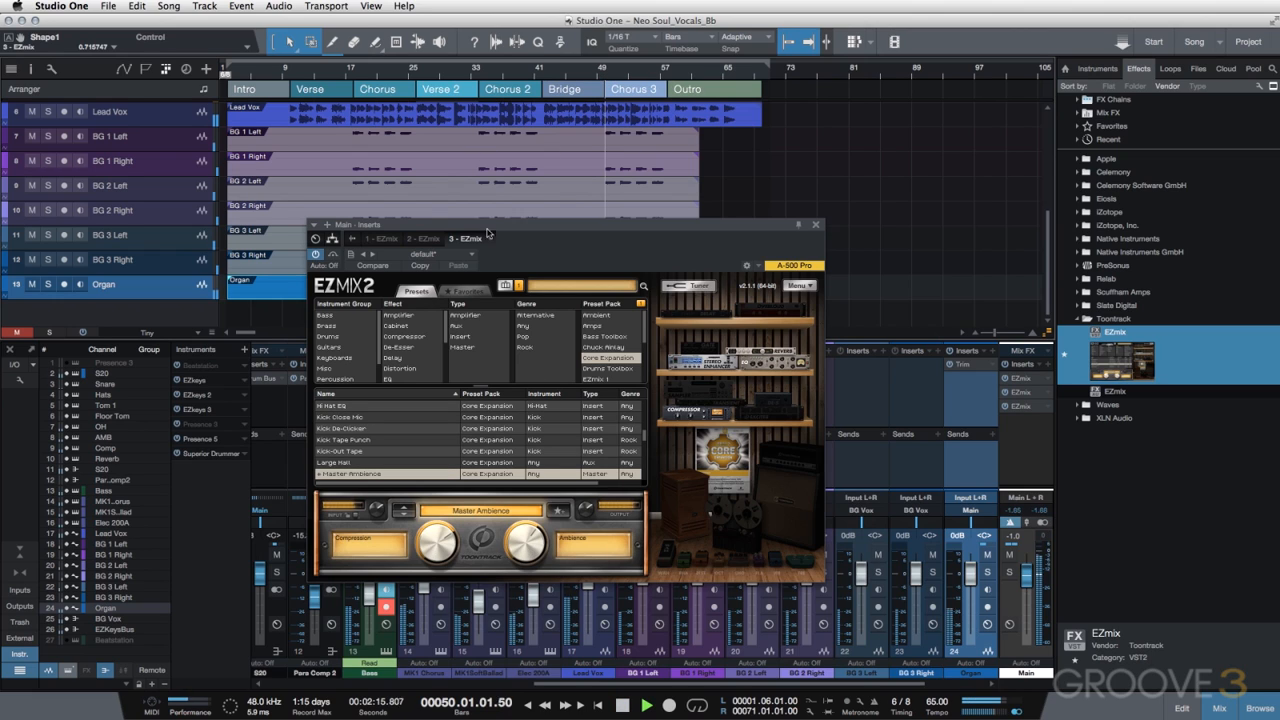
left_click(333, 255)
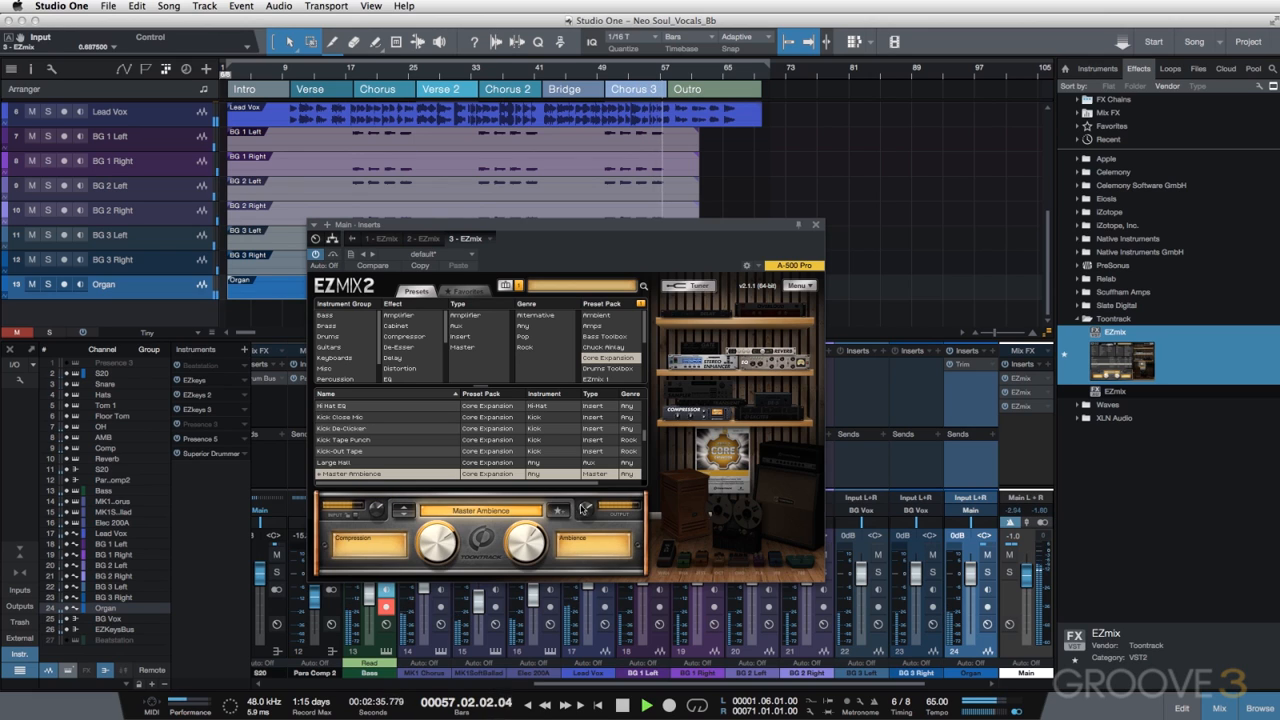
left_click(817, 227)
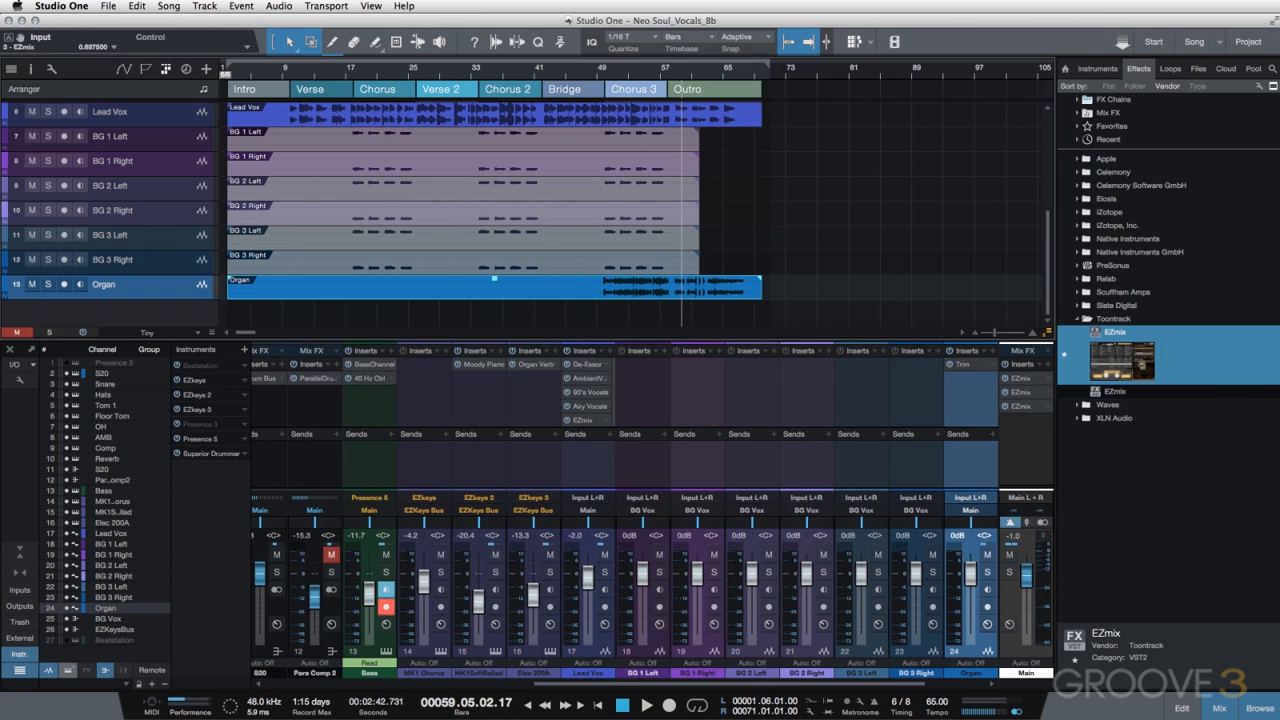
Insert the PreSonus Level Meter on the Main bus, play Chorus 3 and set the Main fader to -0.3 dB
left_click(1079, 266)
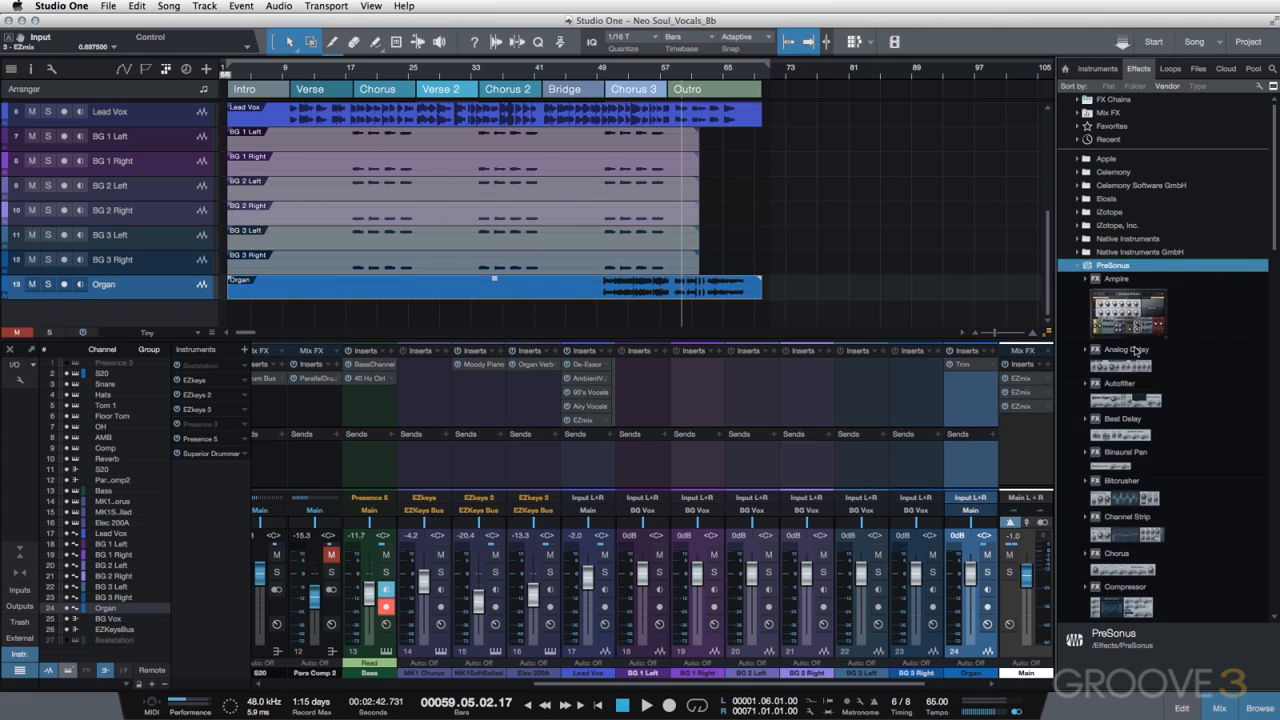
scroll(1179, 380, "down", 10)
left_click_drag(1124, 346, 1022, 440)
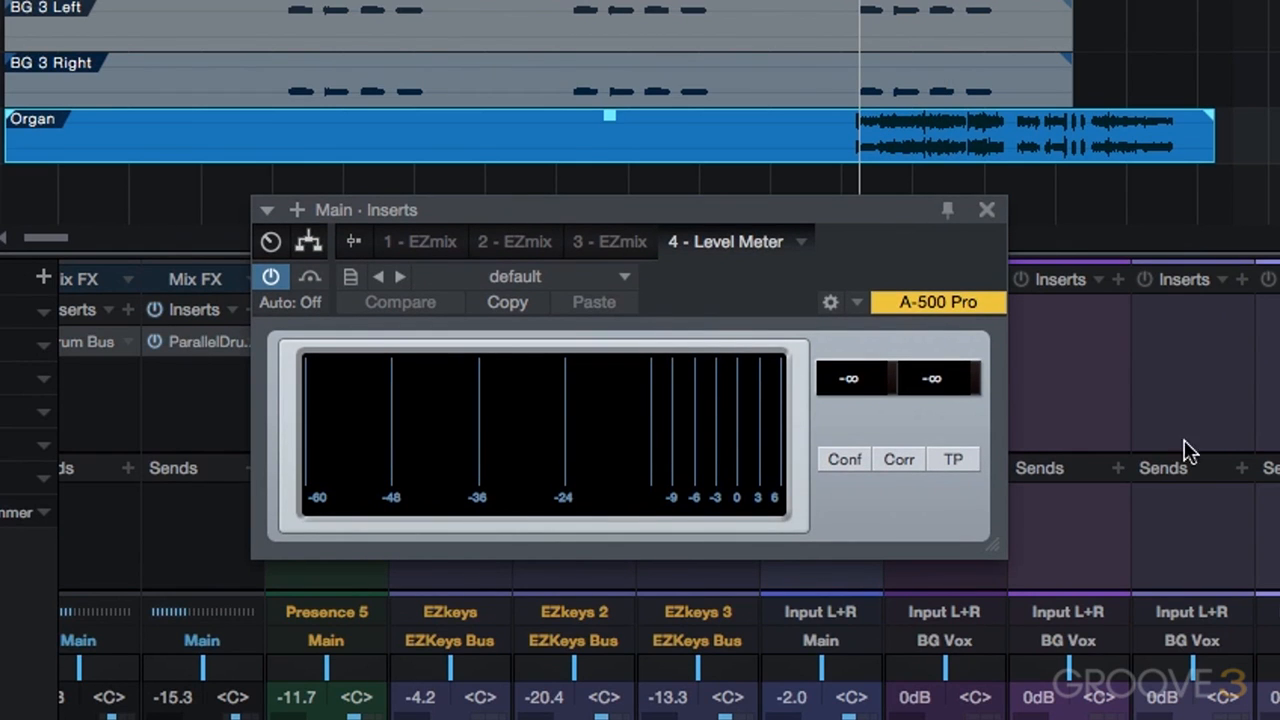
key("space")
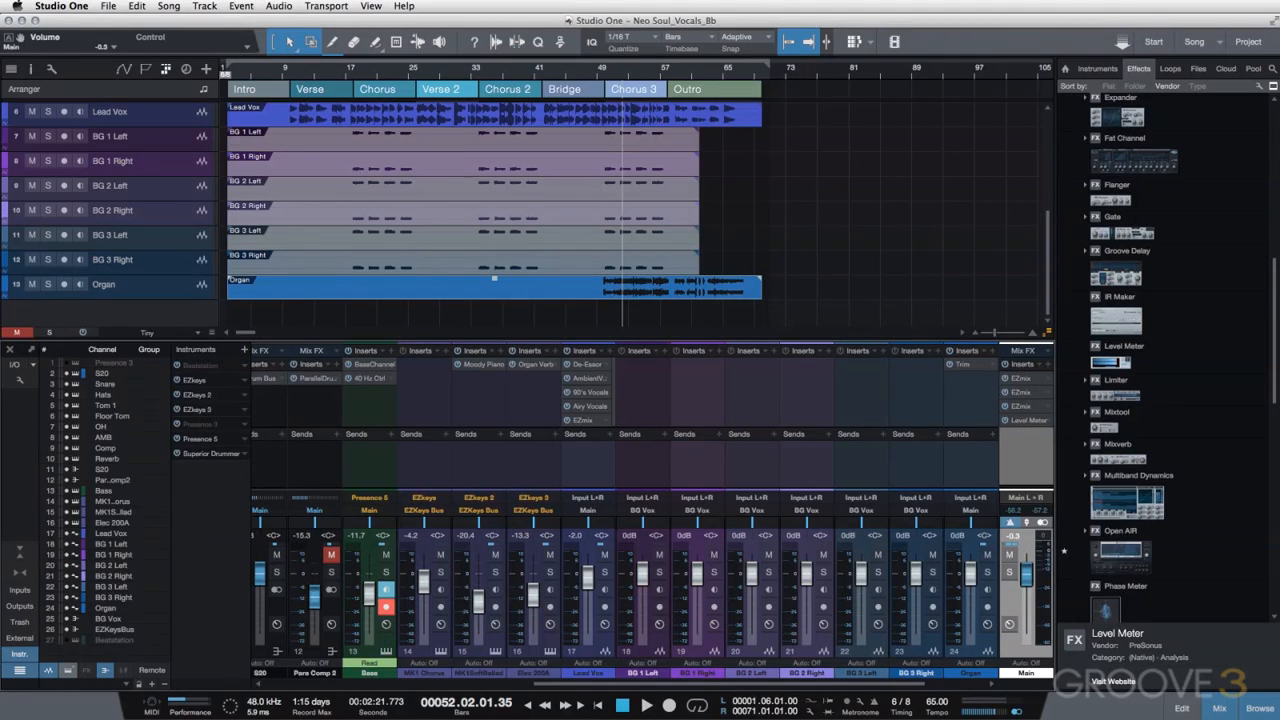
Insert a fourth EZmix before the Level Meter on the Main bus and load the Master Limiter preset from Mastering II
left_click_drag(1122, 560, 1030, 418)
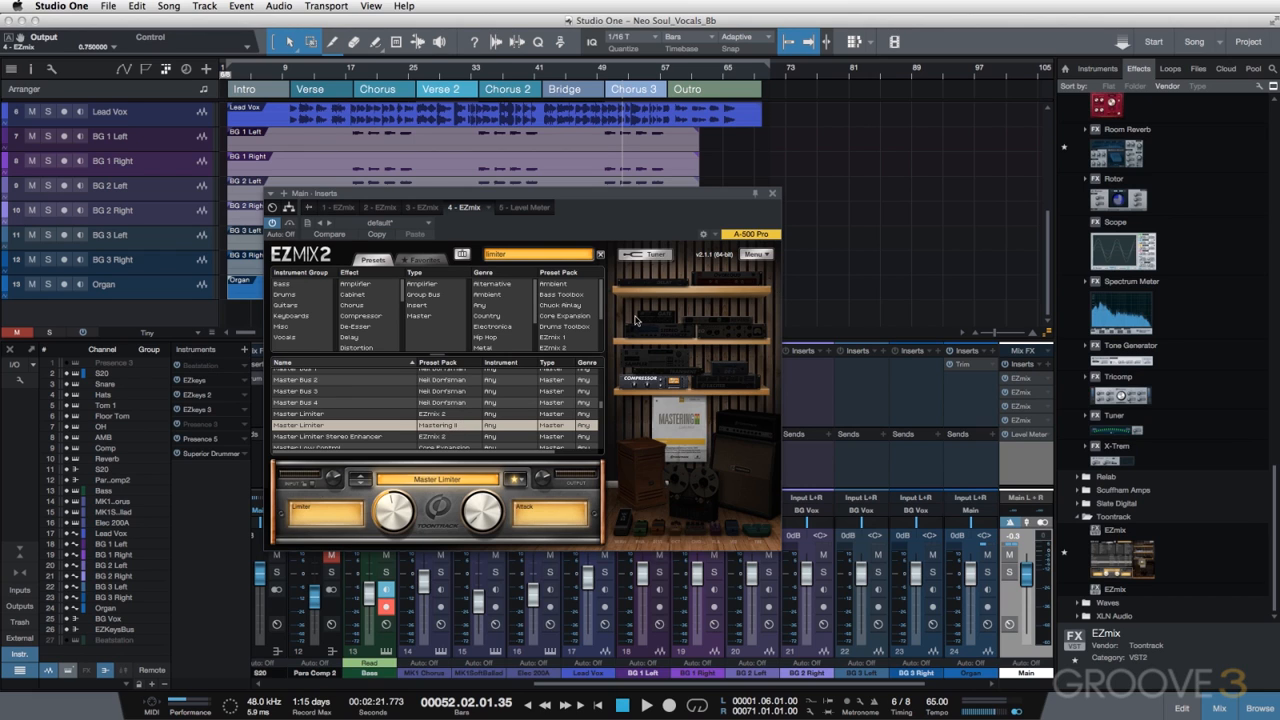
left_click_drag(732, 198, 967, 189)
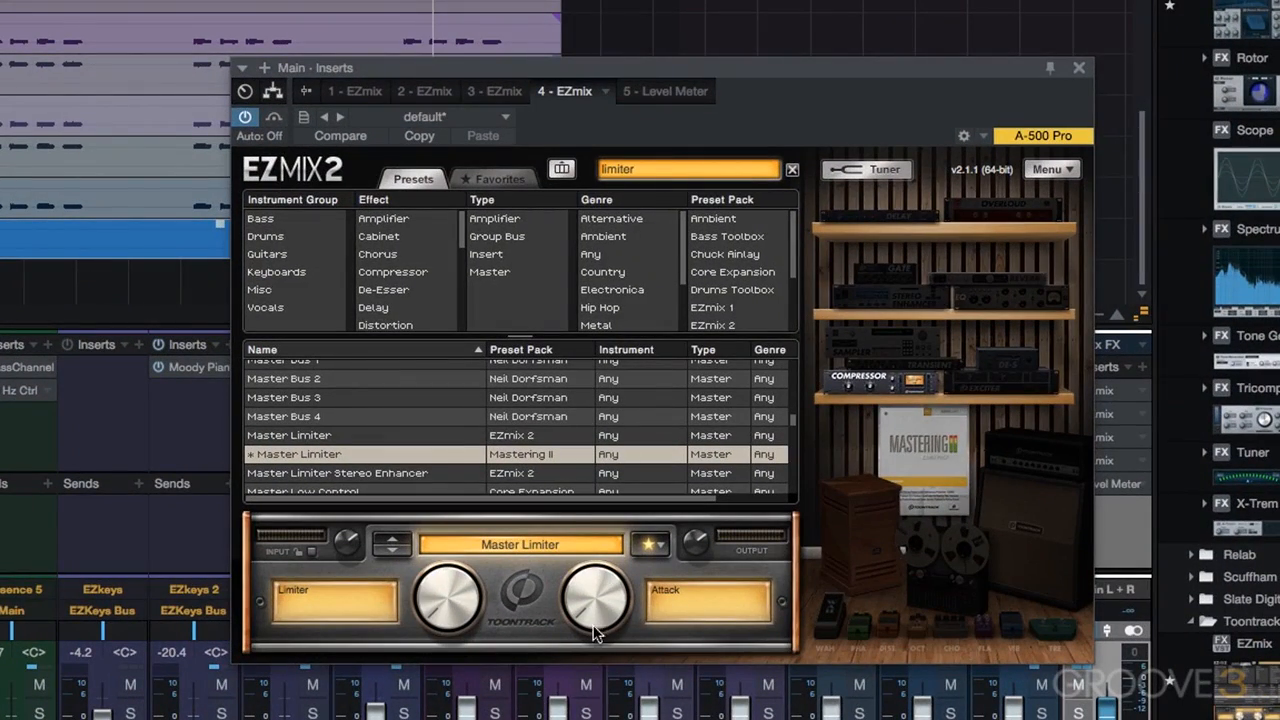
Fine-tune the Limiter and Attack knobs of the Master Limiter preset
scroll(578, 588, "up", 2)
mouse_move(423, 608)
left_mouse_down()
mouse_move(420, 577)
mouse_move(412, 614)
left_mouse_up()
left_click_drag(822, 74, 787, 19)
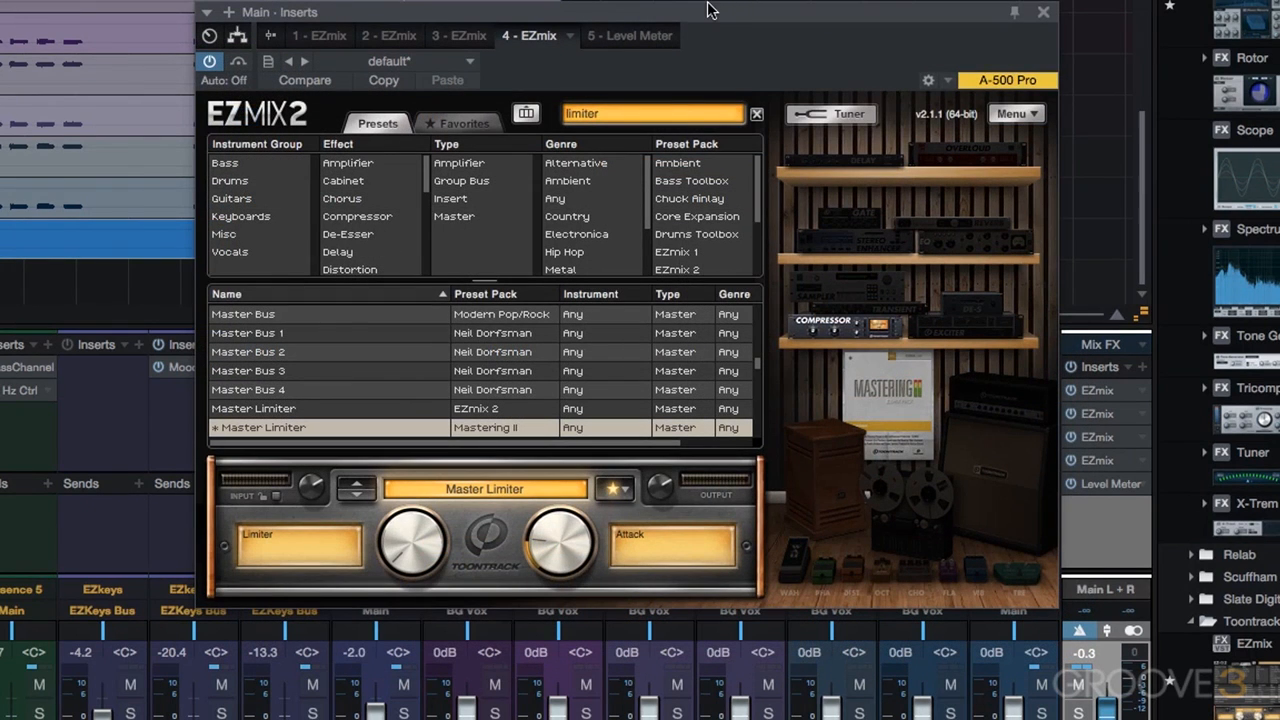
left_click_drag(410, 558, 406, 479)
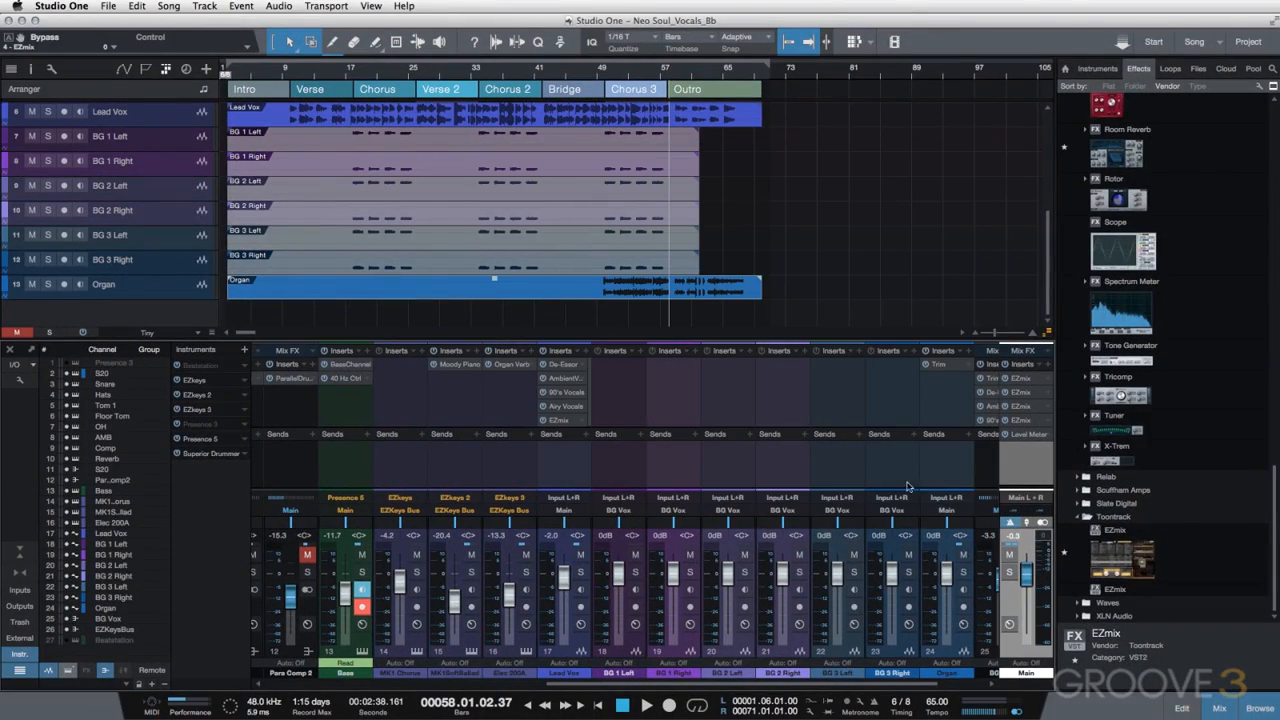
Unmute the Para Comp 2 bus and audition it in solo, returning it to the full mix
left_click_drag(625, 689, 515, 692)
scroll(513, 590, "down", 1)
left_click(519, 555)
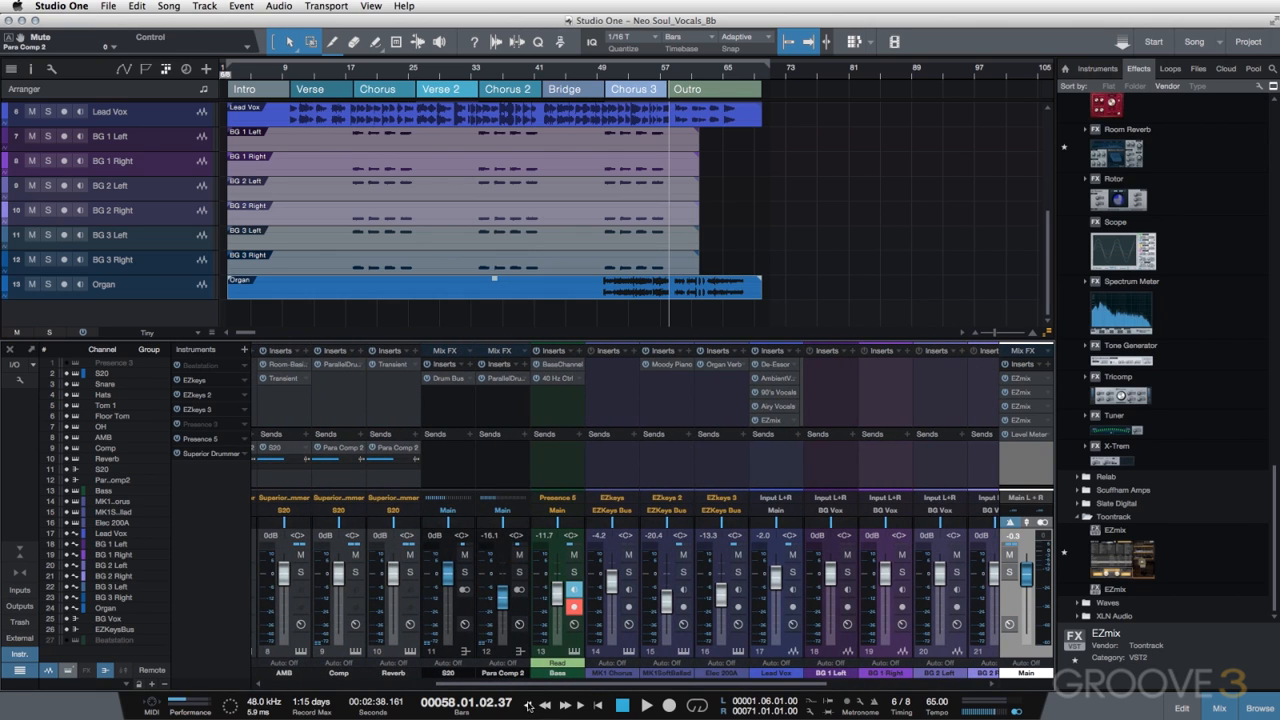
mouse_move(553, 684)
left_mouse_down()
mouse_move(335, 689)
mouse_move(570, 692)
mouse_move(517, 694)
mouse_move(600, 705)
mouse_move(573, 688)
left_mouse_up()
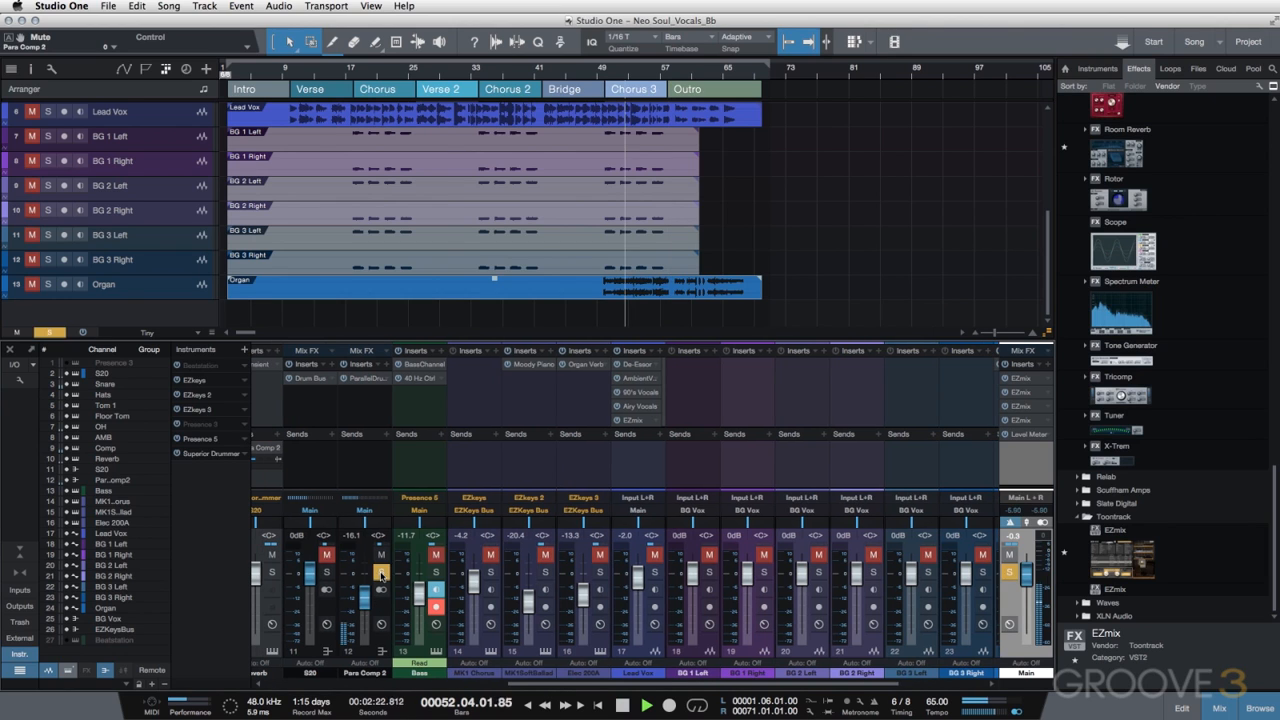
left_click(381, 573)
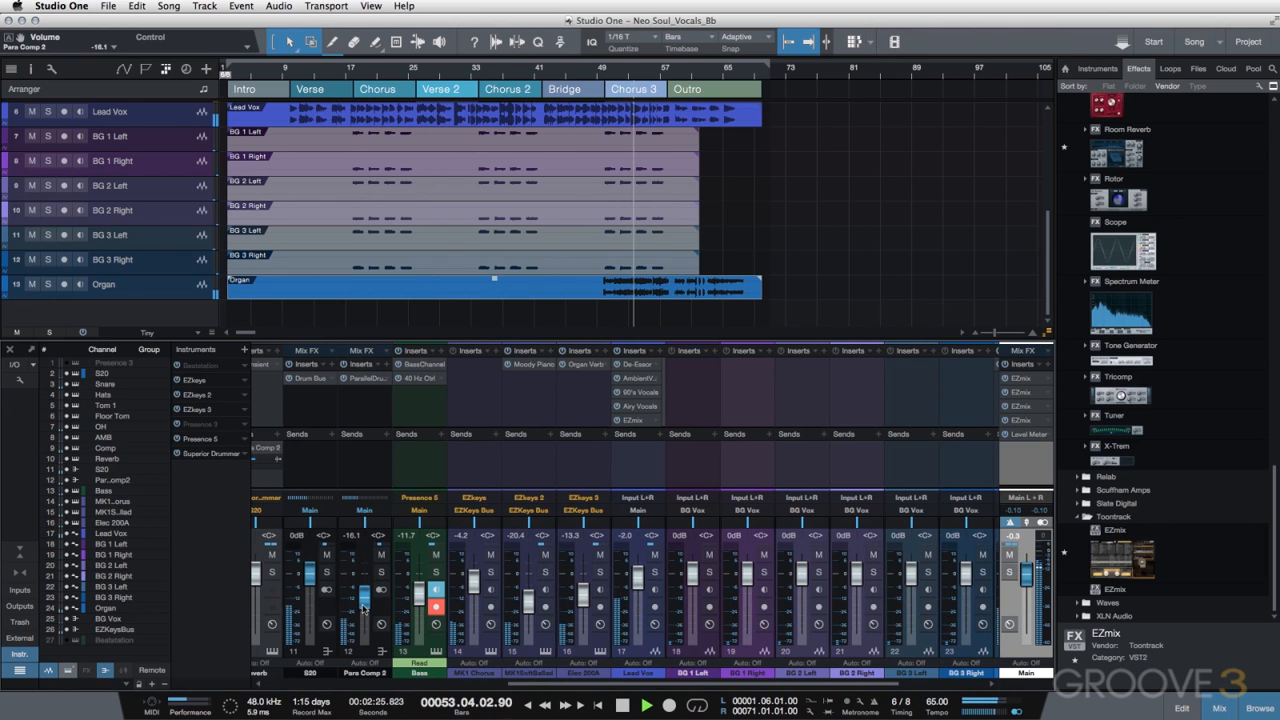
Set the Para Comp 2 fader to -15.3 dB and the Lead Vox fader to -2.4 dB
left_click_drag(362, 606, 362, 604)
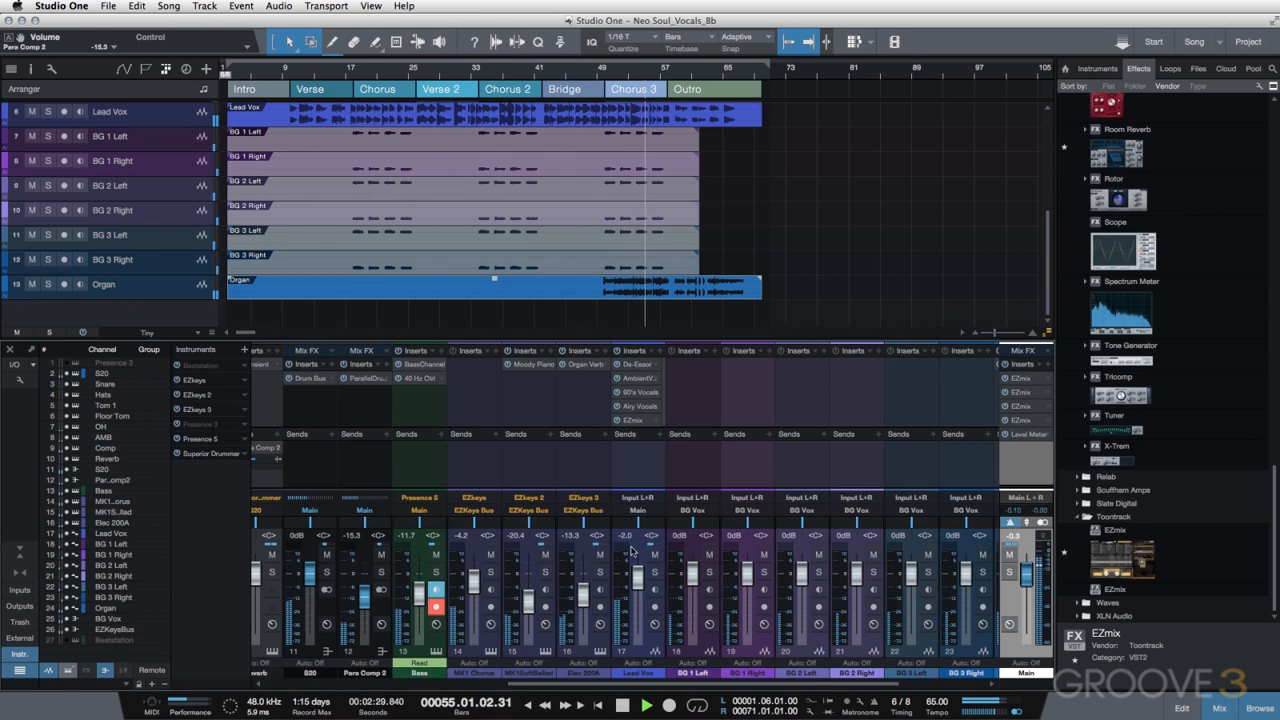
left_click_drag(637, 576, 634, 584)
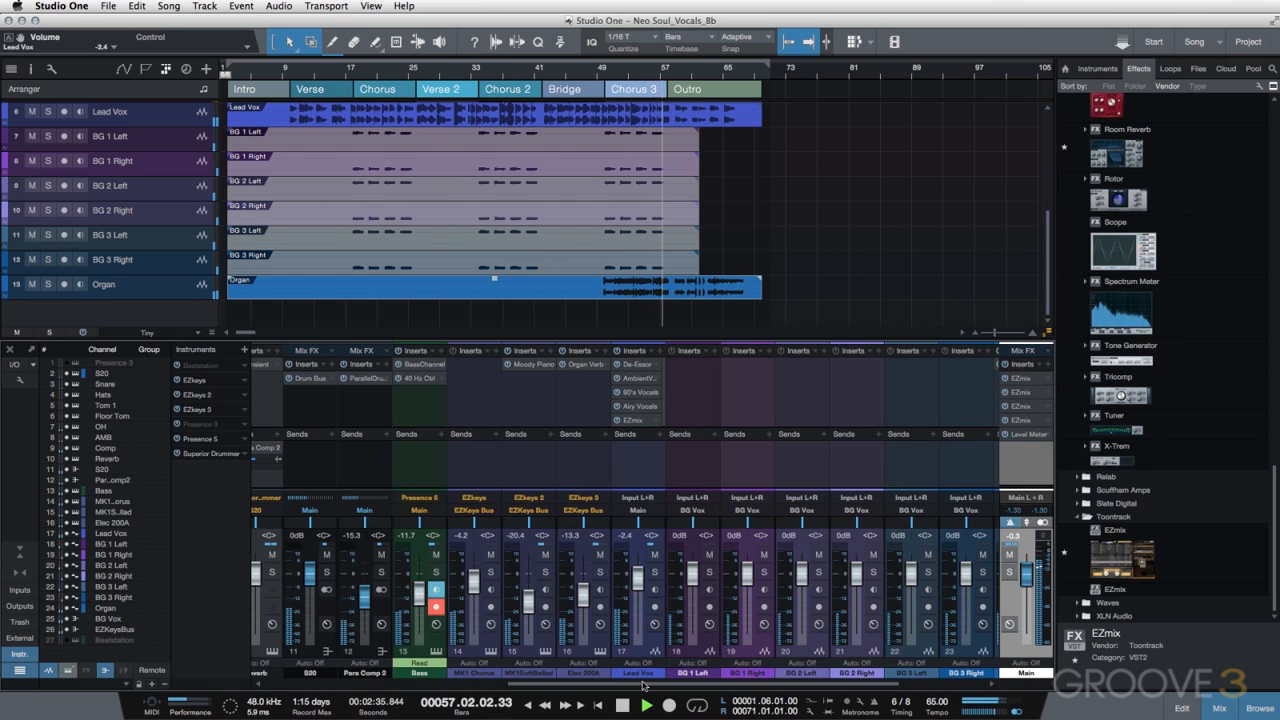
Check the output levels of Chorus 3 on the Main bus Level Meter and close it
left_click_drag(648, 685, 783, 688)
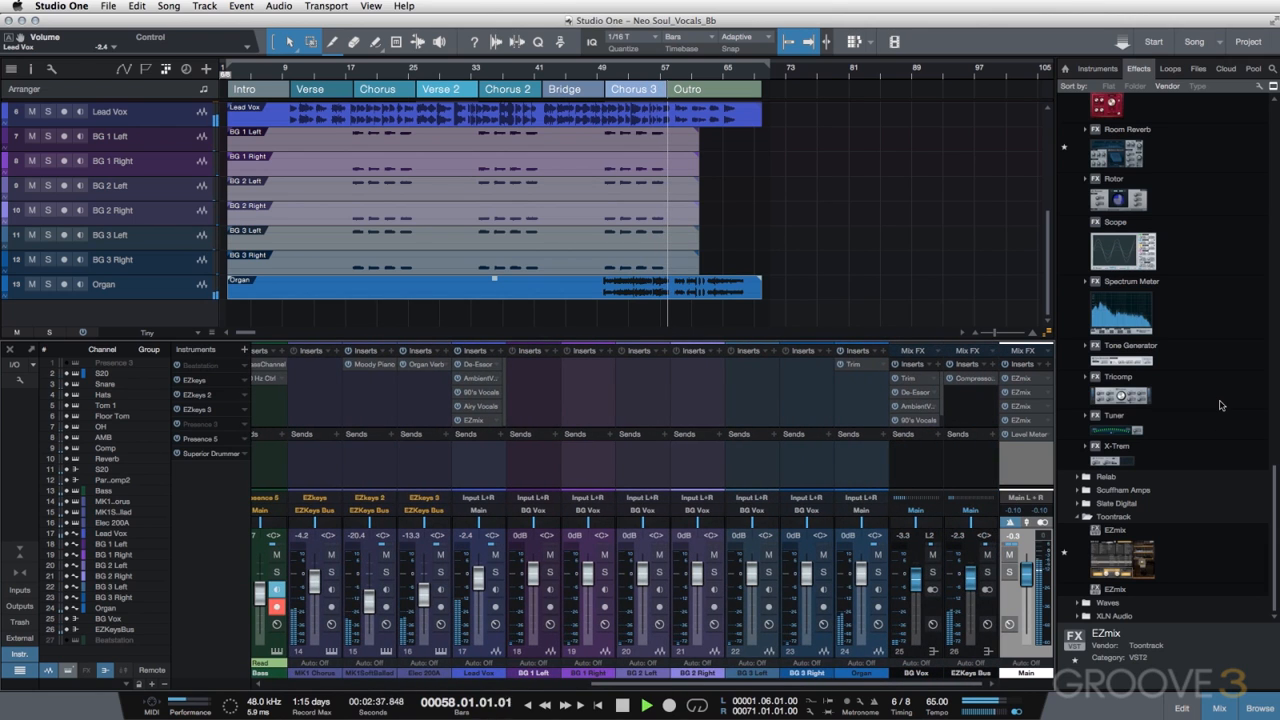
left_click(1027, 436)
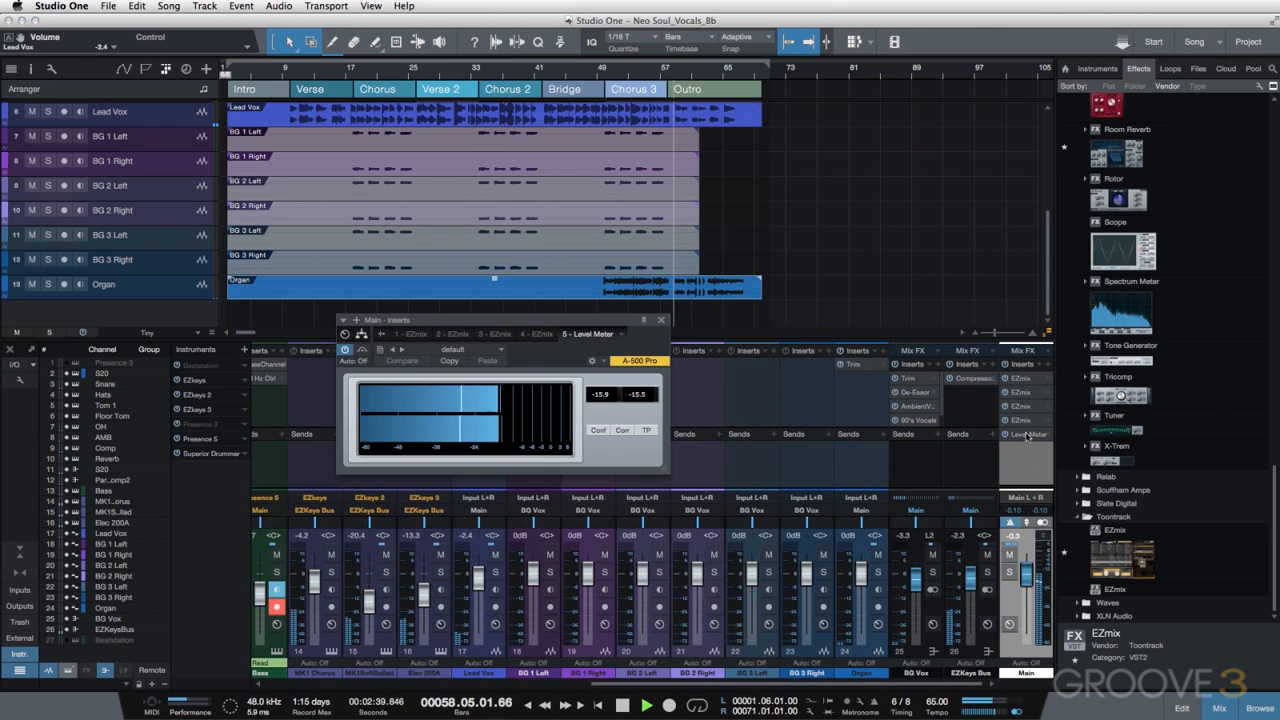
left_click(605, 72)
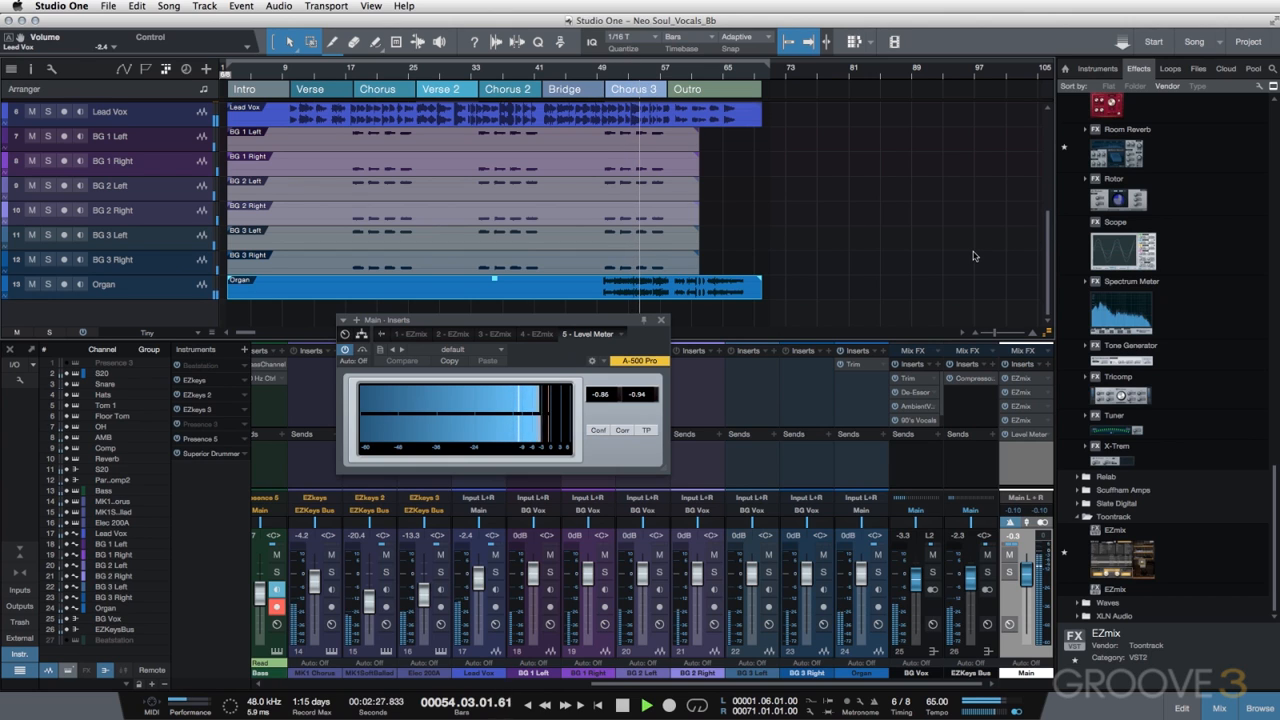
key("Escape")
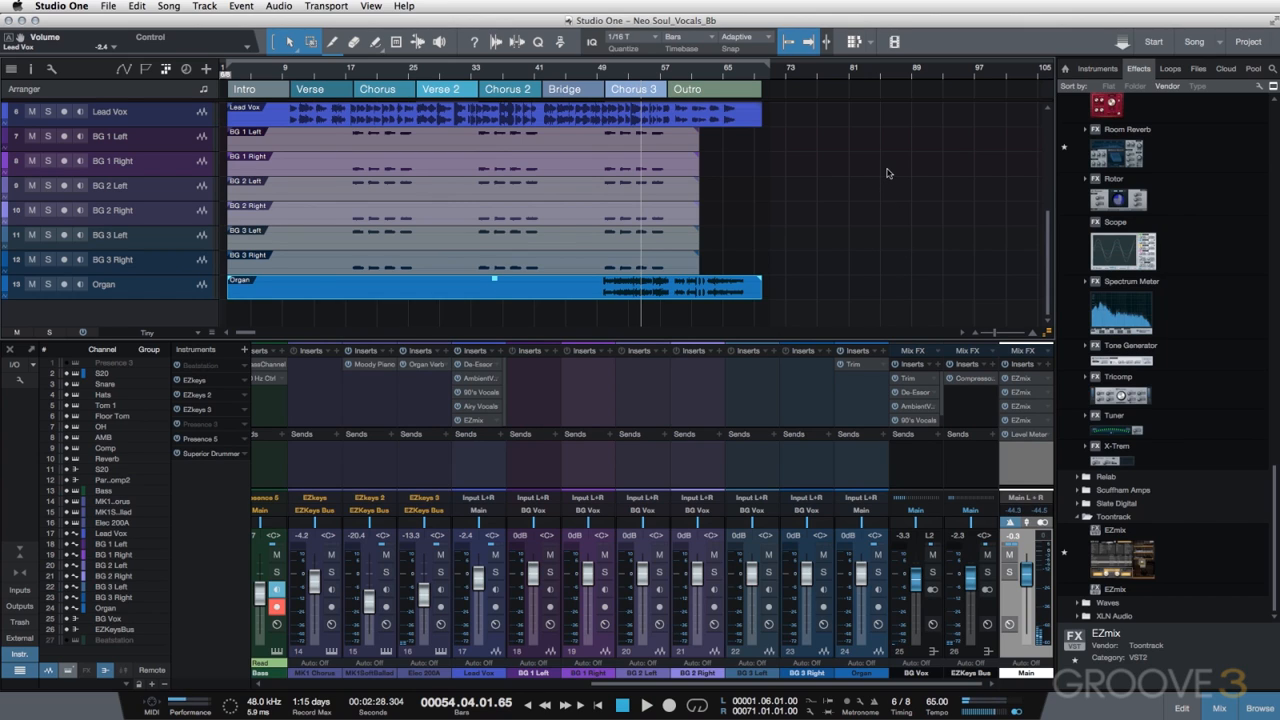
Extend the loop end to bar 73 and set the loop start just before the Intro, at 1.06.02.67
left_click_drag(770, 66, 785, 67)
left_click_drag(240, 66, 443, 120)
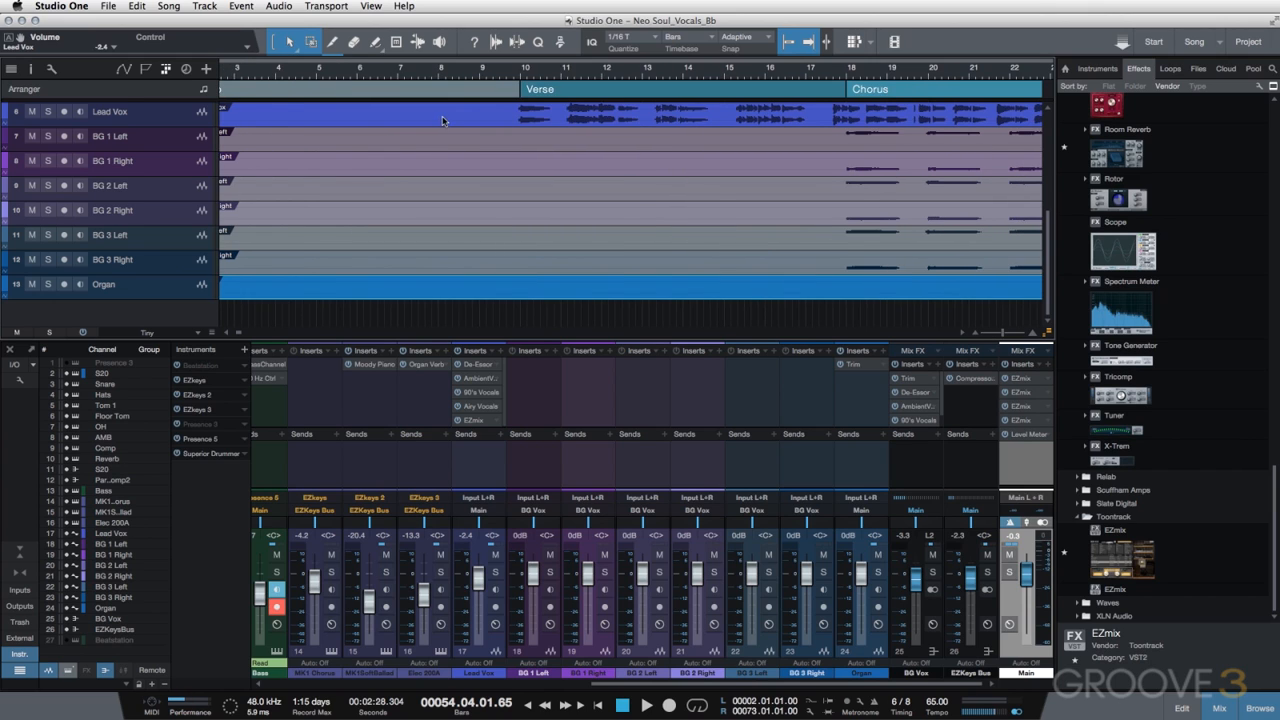
scroll(443, 120, "left", 3)
left_click_drag(266, 74, 266, 110)
scroll(305, 140, "up", 5)
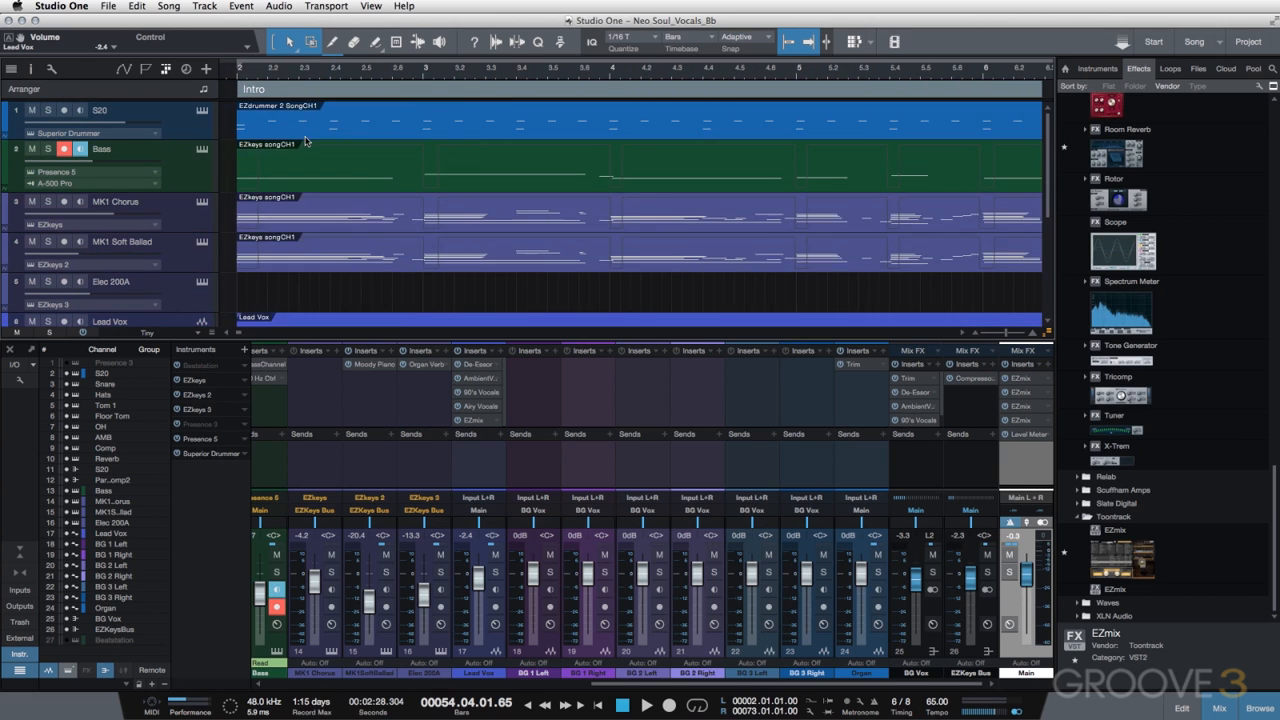
scroll(305, 140, "left", 2)
left_click_drag(393, 90, 394, 115)
left_click_drag(397, 68, 547, 83)
left_click(547, 83)
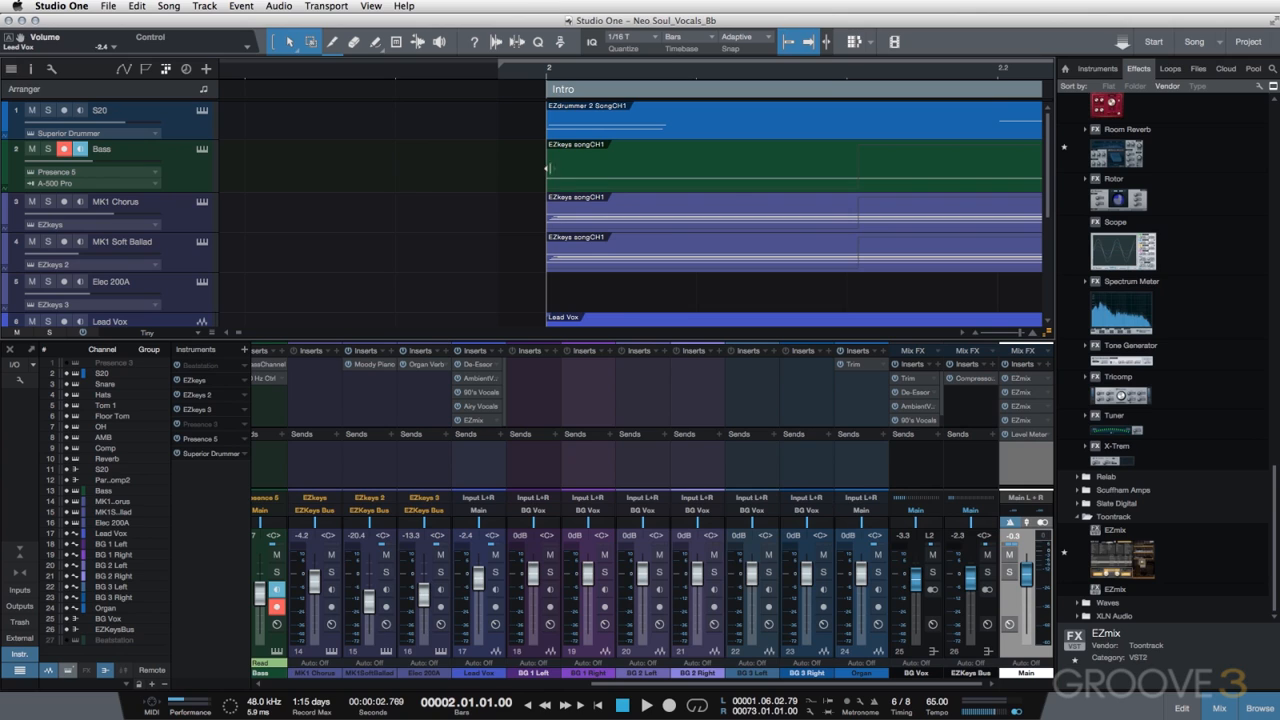
left_click_drag(499, 66, 468, 75)
Move the loop end to 70.02.01.00, just past the end of the Outro, and fit the whole song in view
key("w")
key("w")
key("w")
key("w")
key("w")
key("w")
key("w")
key("w")
key("w")
key("w")
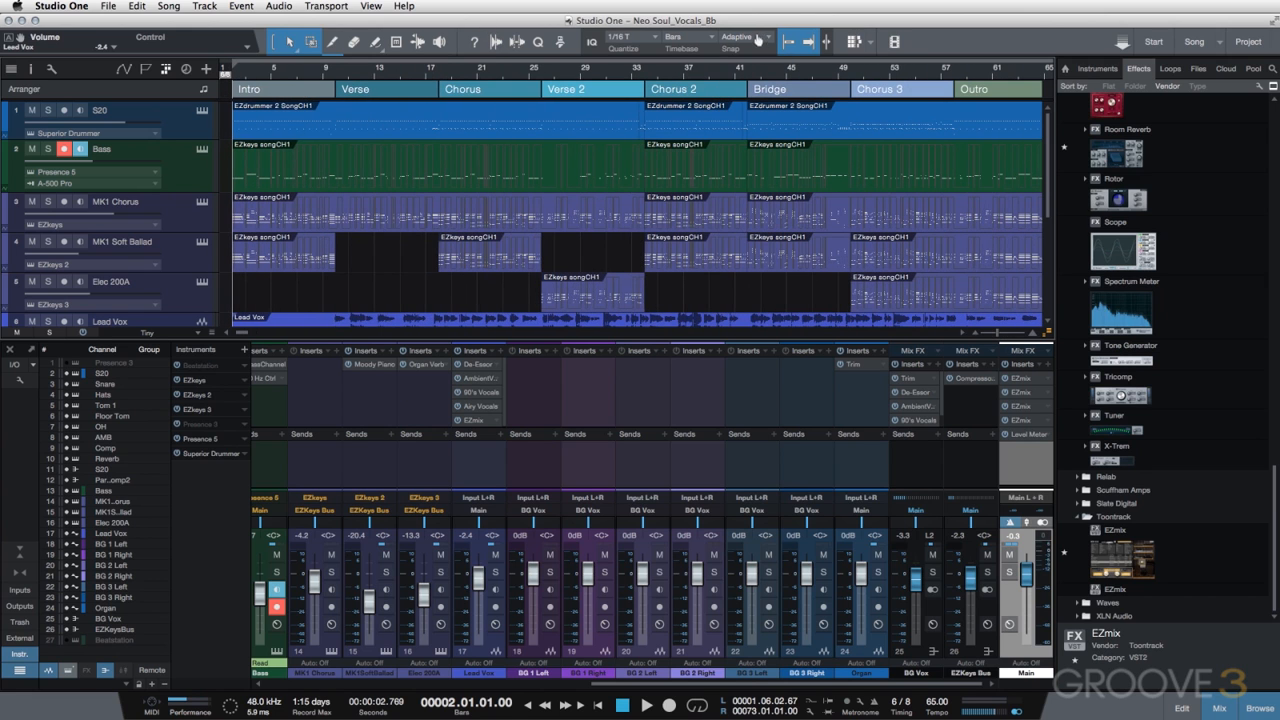
key("w")
key("w")
left_click_drag(606, 73, 518, 94)
left_click_drag(766, 62, 470, 65)
scroll(505, 91, "left", 1)
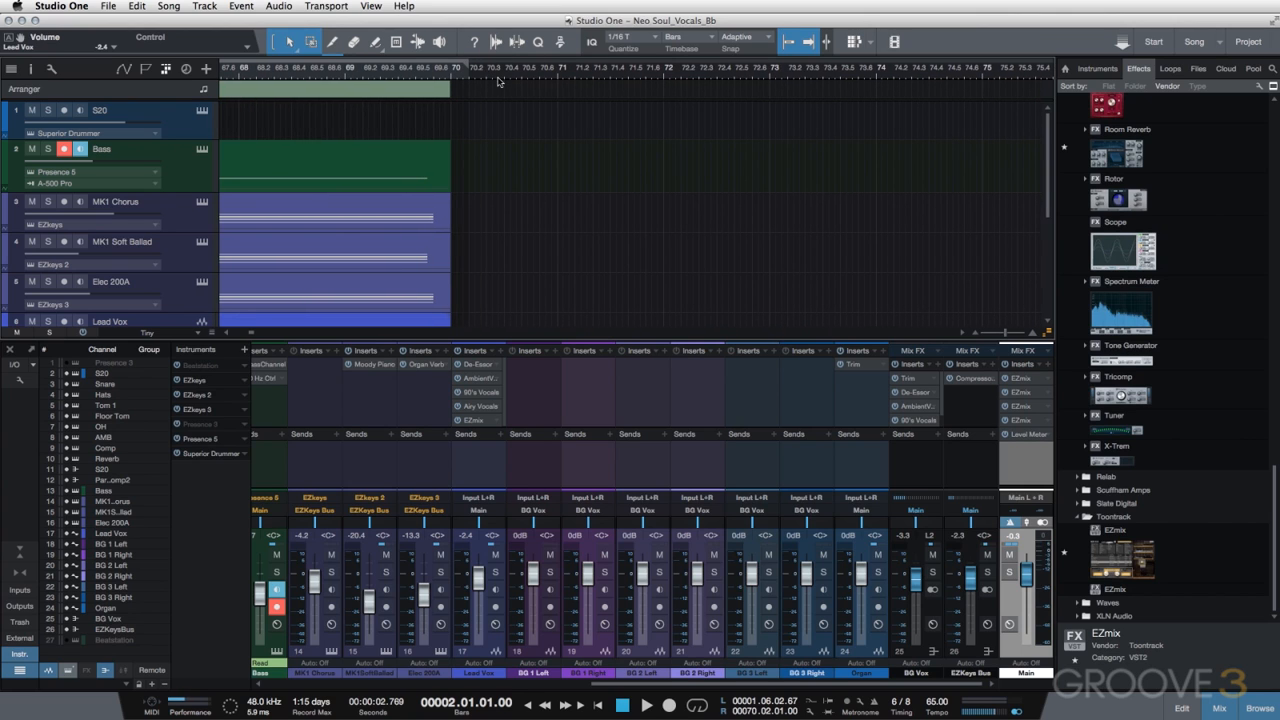
key("shift+f")
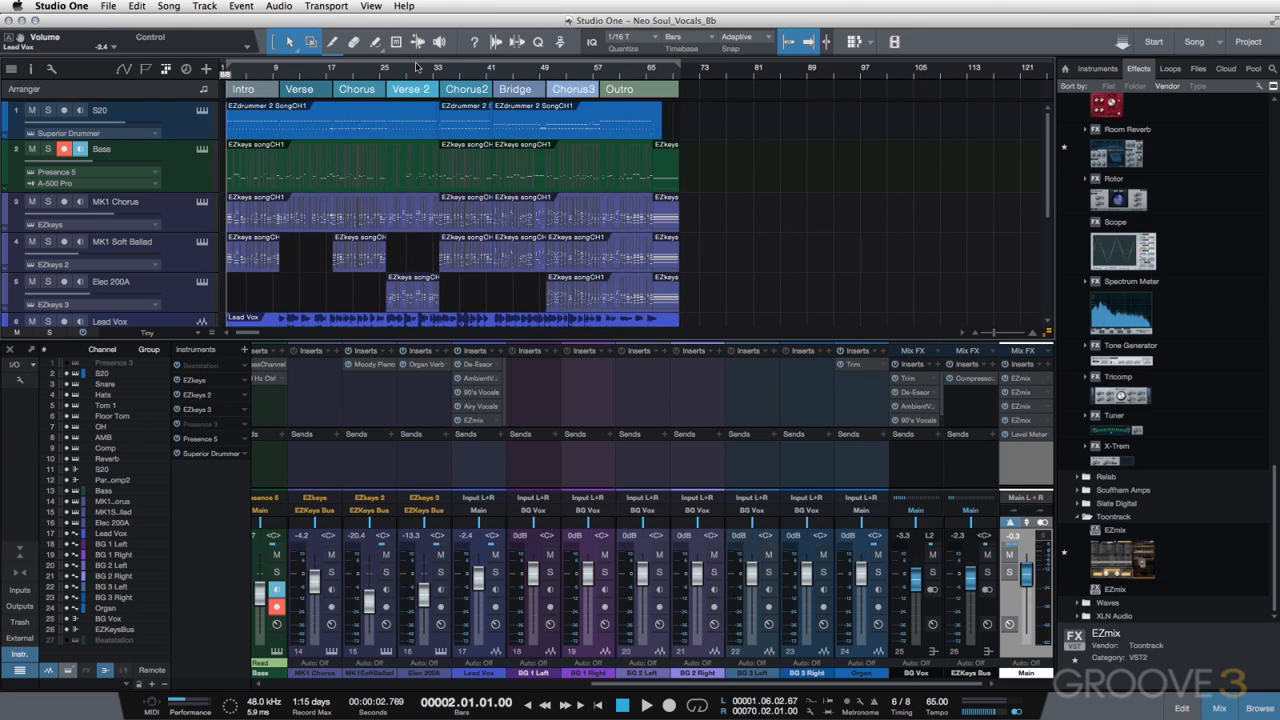
Start a mixdown export and name the file "Neo Soul Master 1"
key("super+e")
left_click(668, 185)
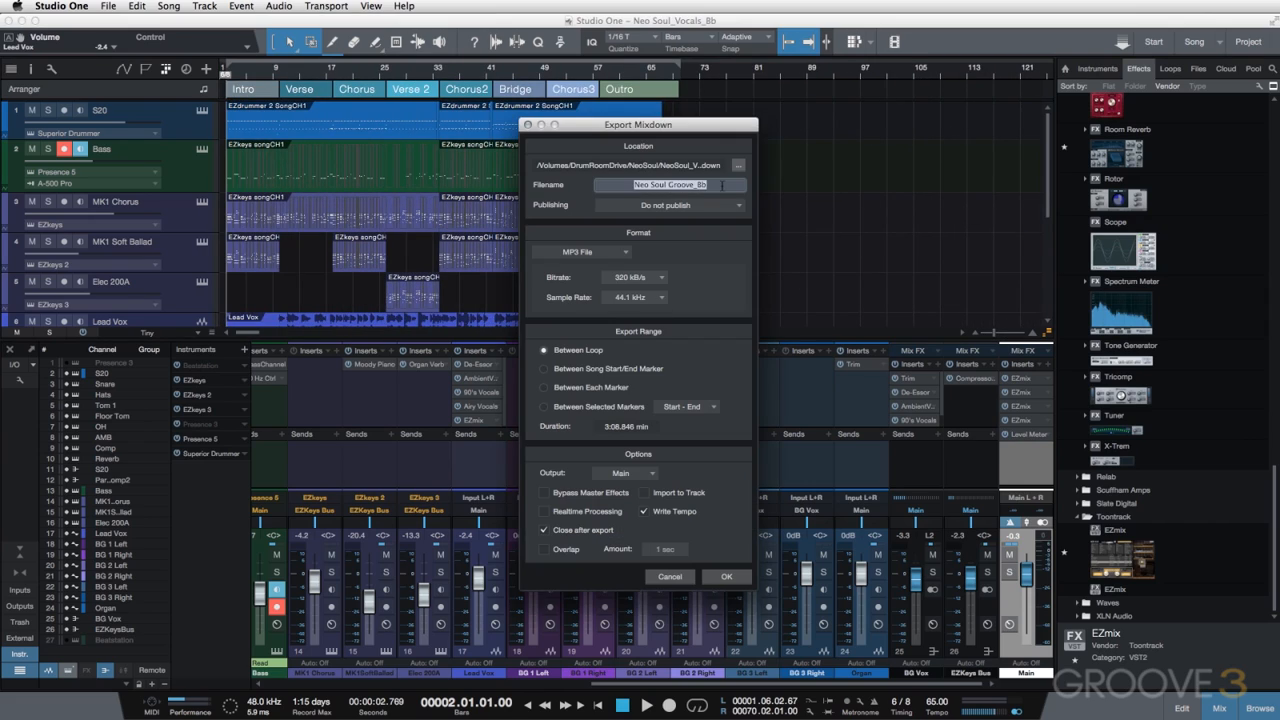
type("Neo Soul Master 1")
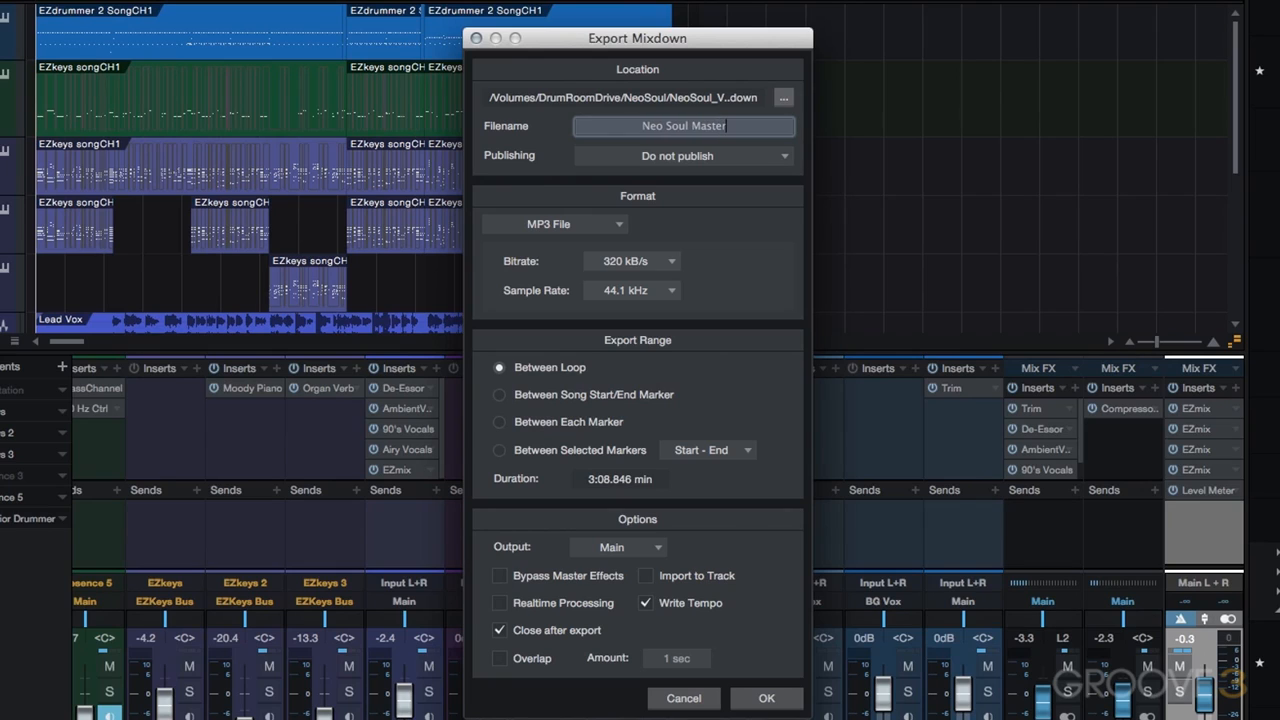
Try the Wave File export format, and return the format to MP3 File at 320 kB/s
left_click(568, 224)
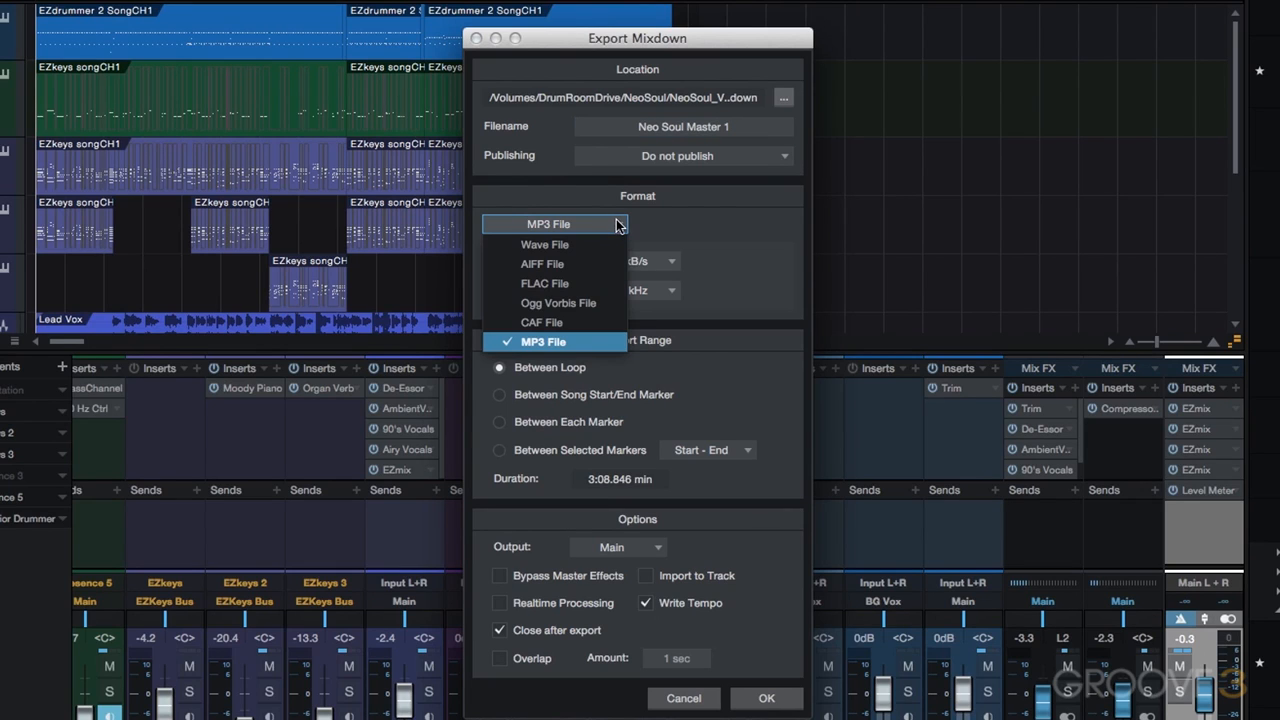
left_click(535, 248)
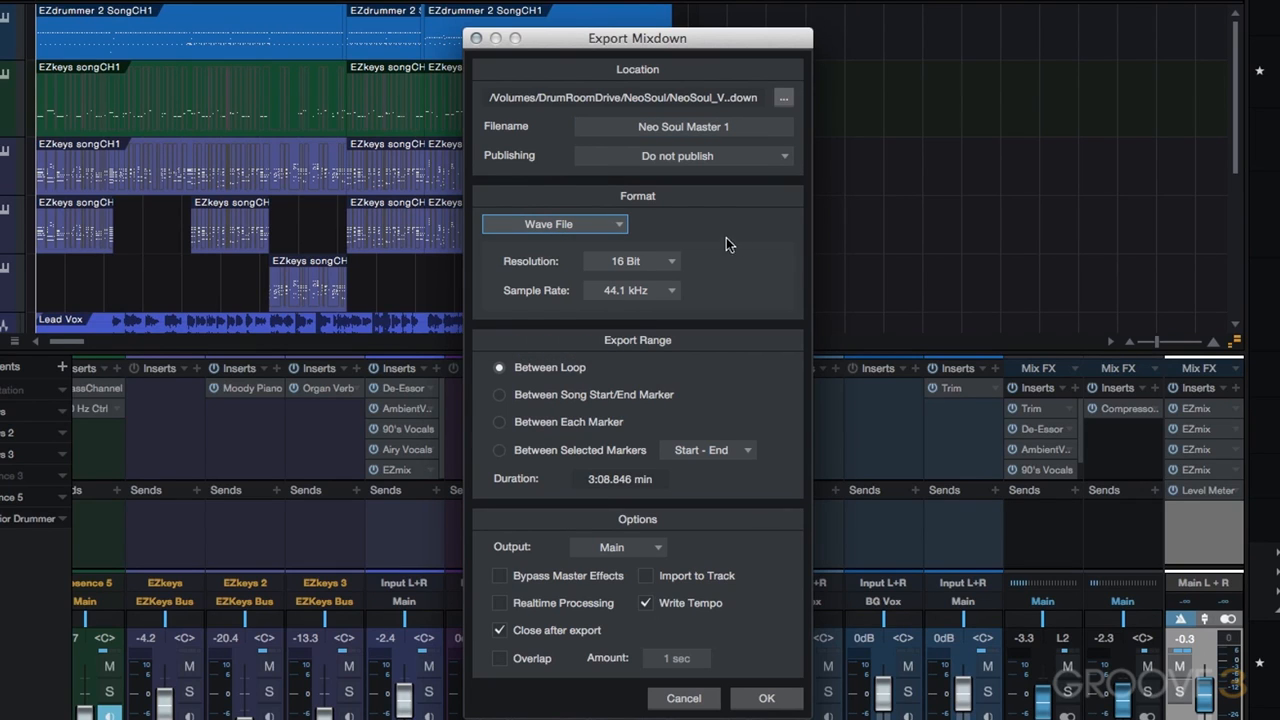
left_click(606, 225)
left_click(562, 345)
left_click(644, 266)
left_click(724, 223)
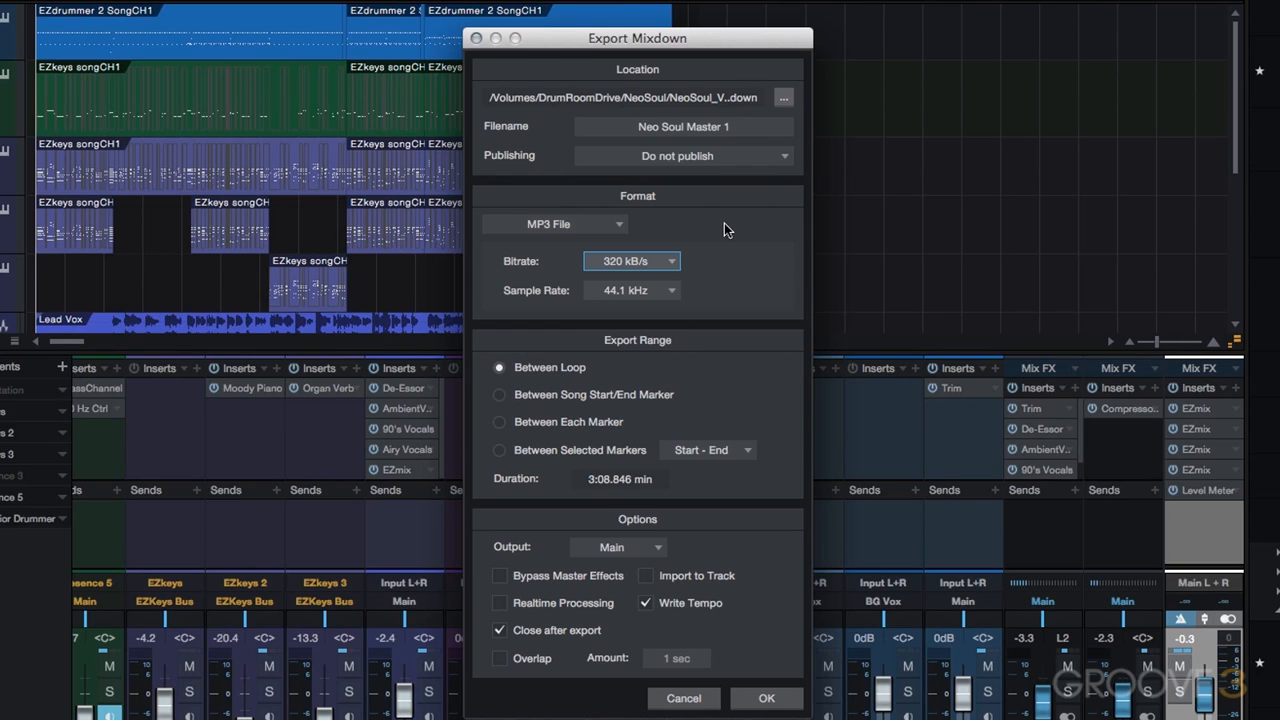